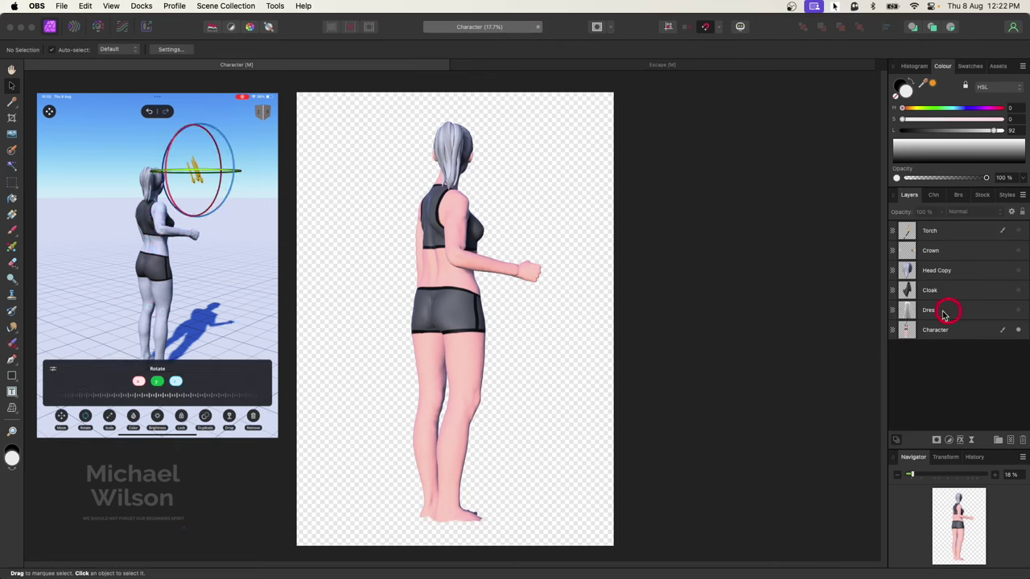
Make the Dress, Cloak, Head Copy, Crown and Torch layers of the Character document visible to assemble the figure.
{"action": "left_click", "coordinate": [1019, 311]}
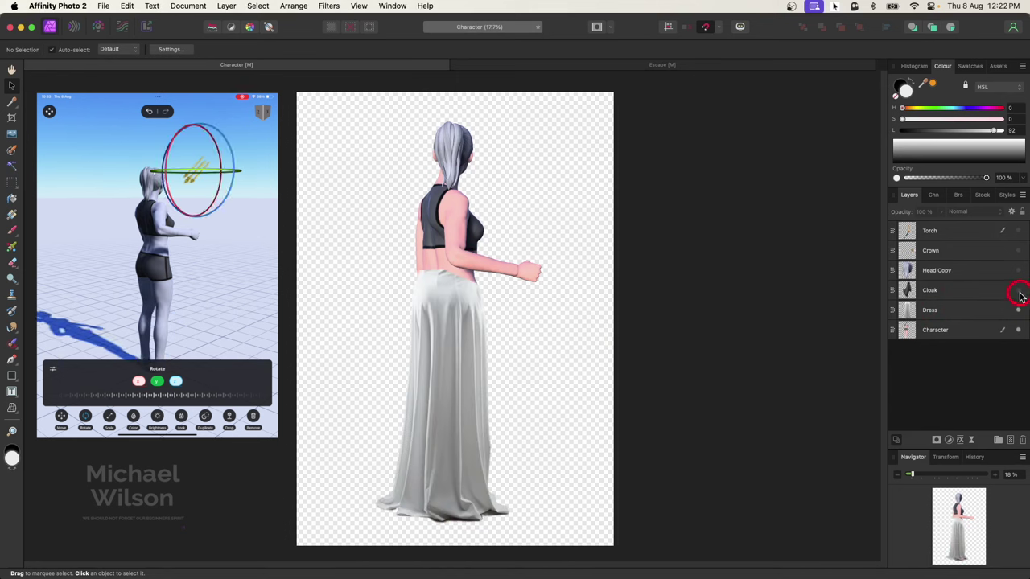
{"action": "left_click", "coordinate": [1018, 291]}
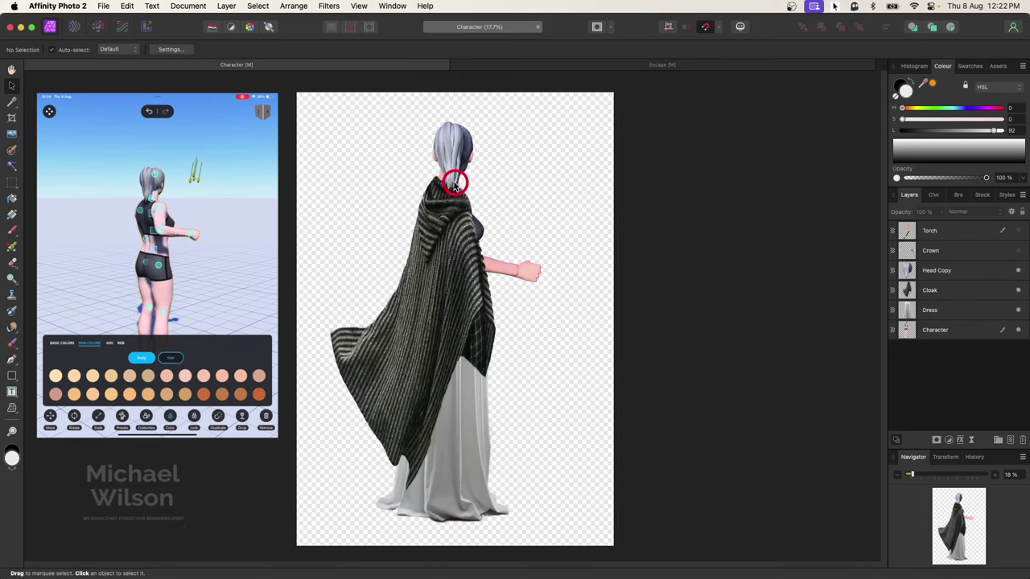
{"action": "left_click", "coordinate": [1012, 253]}
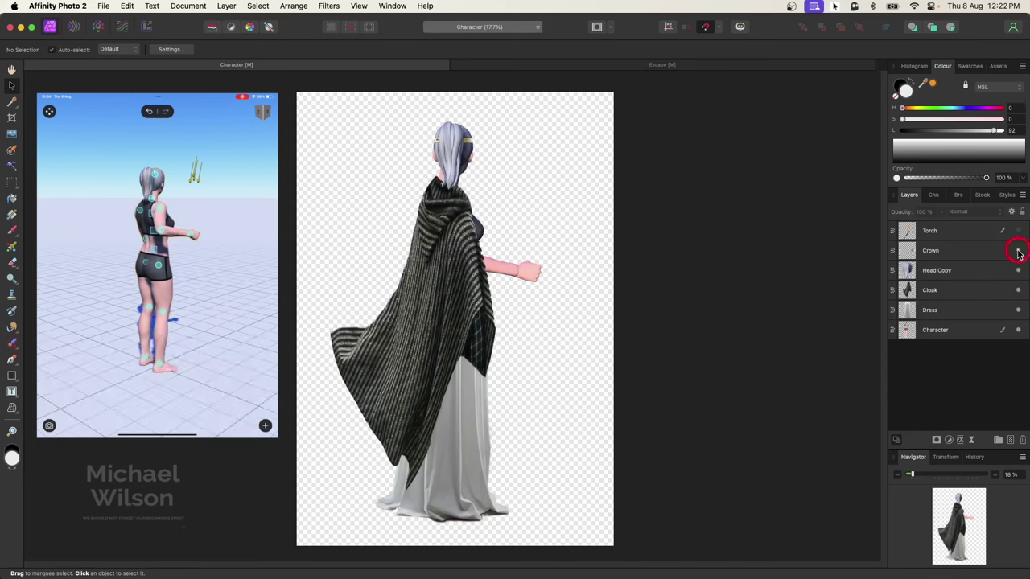
{"action": "left_click", "coordinate": [1018, 232]}
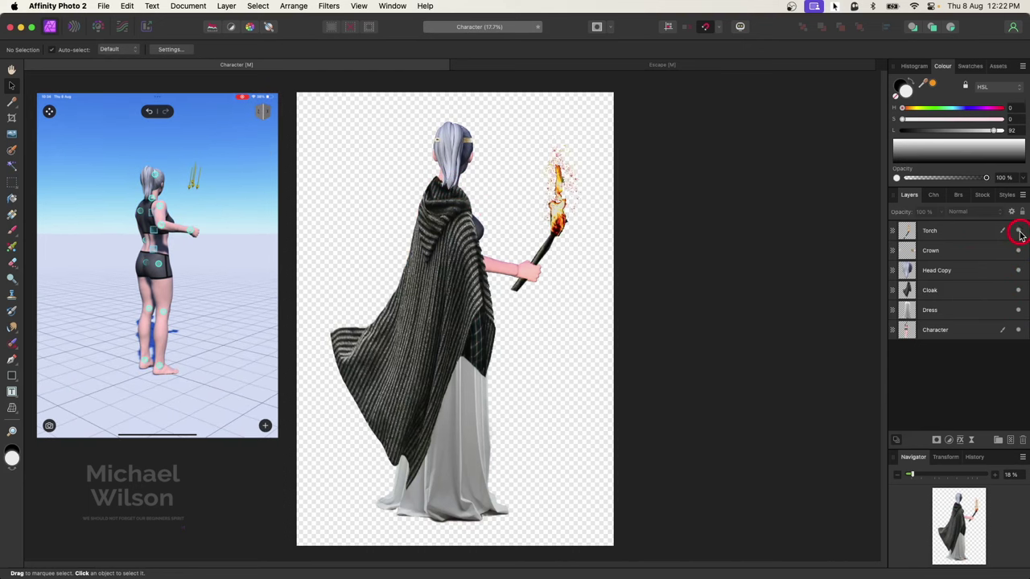
{"action": "left_click", "coordinate": [741, 305]}
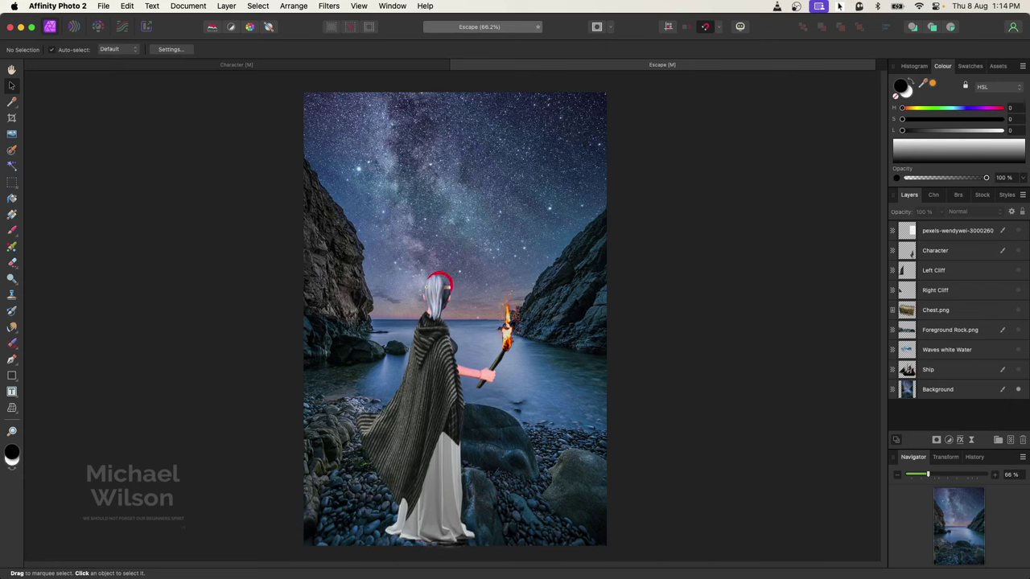
Show the Ship layer between the cliffs in the Escape document.
{"action": "left_click", "coordinate": [961, 219]}
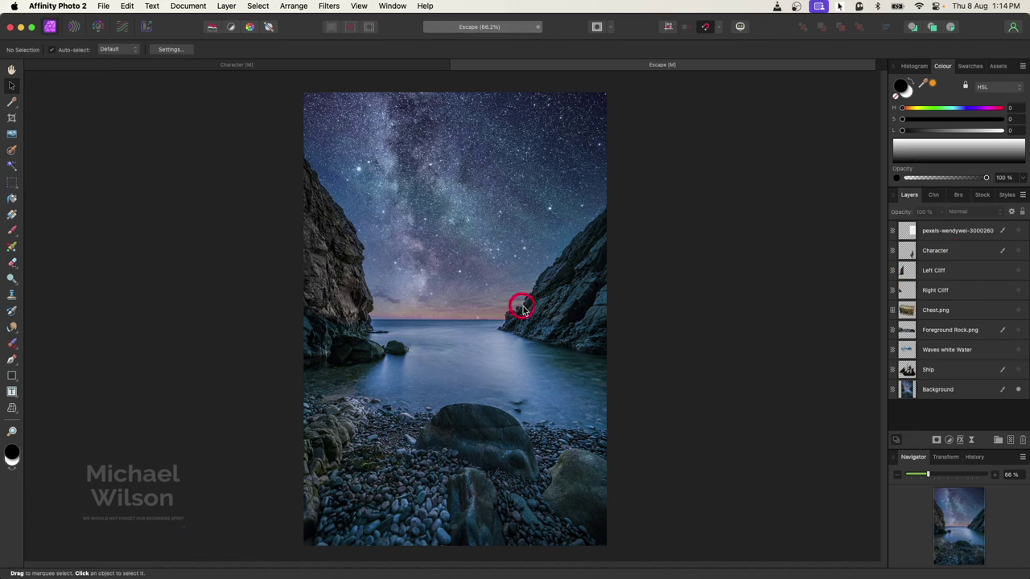
{"action": "left_click", "coordinate": [1019, 372]}
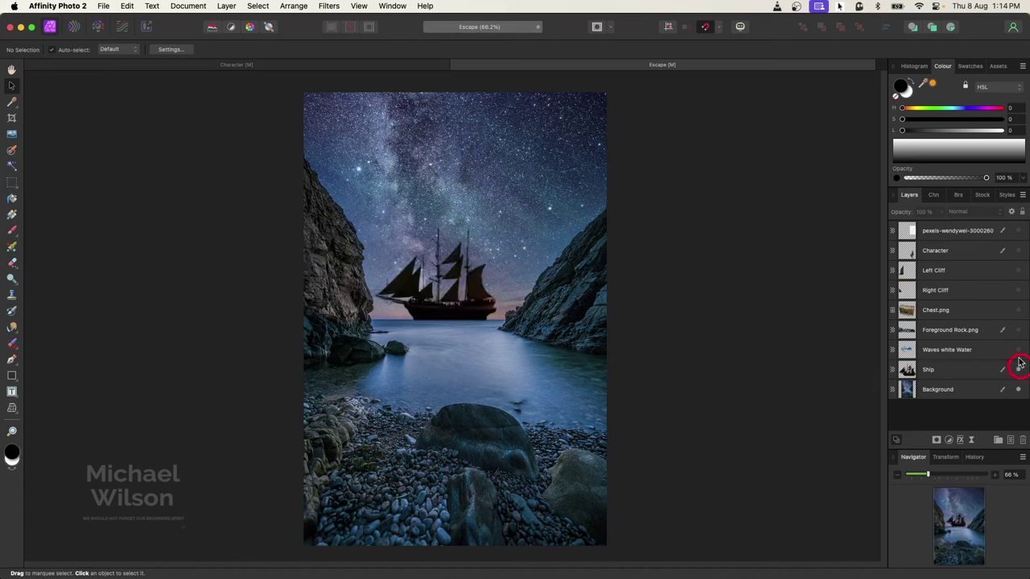
{"action": "left_click", "coordinate": [527, 299]}
Apply a black Colour Overlay effect with Normal blend mode and 50% opacity to the Ship layer.
{"action": "left_click", "coordinate": [969, 371]}
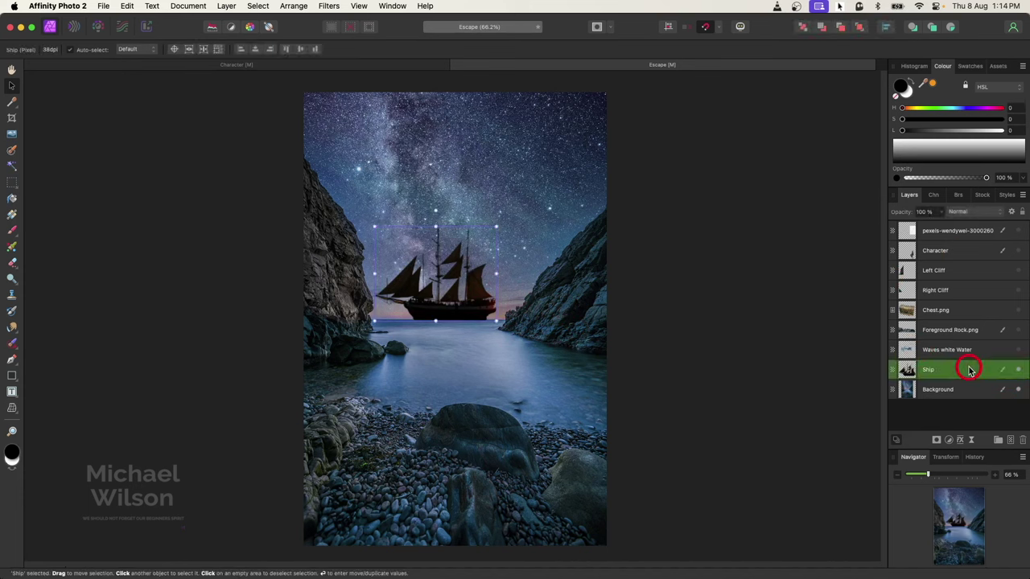
{"action": "left_click", "coordinate": [961, 440]}
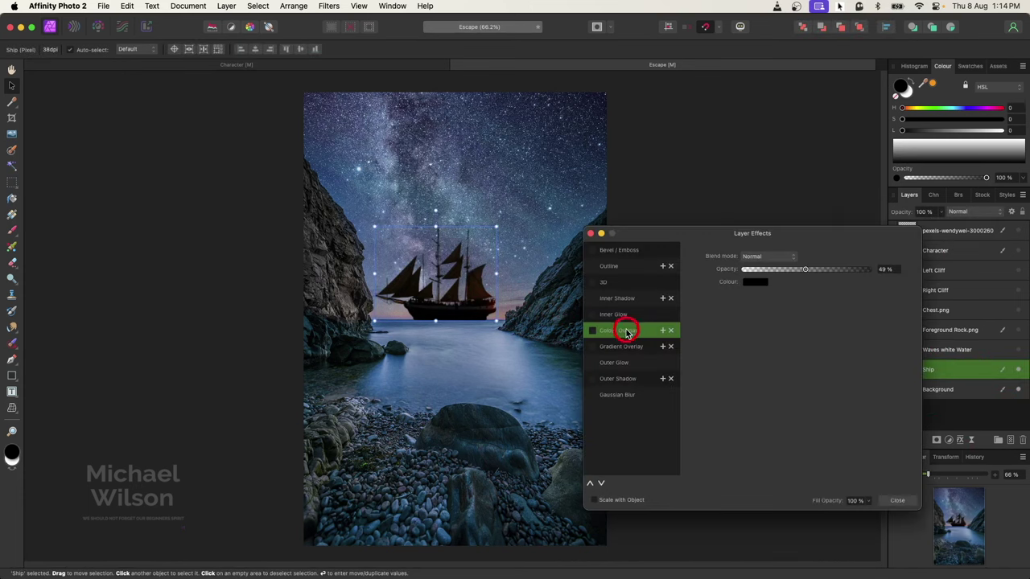
{"action": "left_click", "coordinate": [592, 330]}
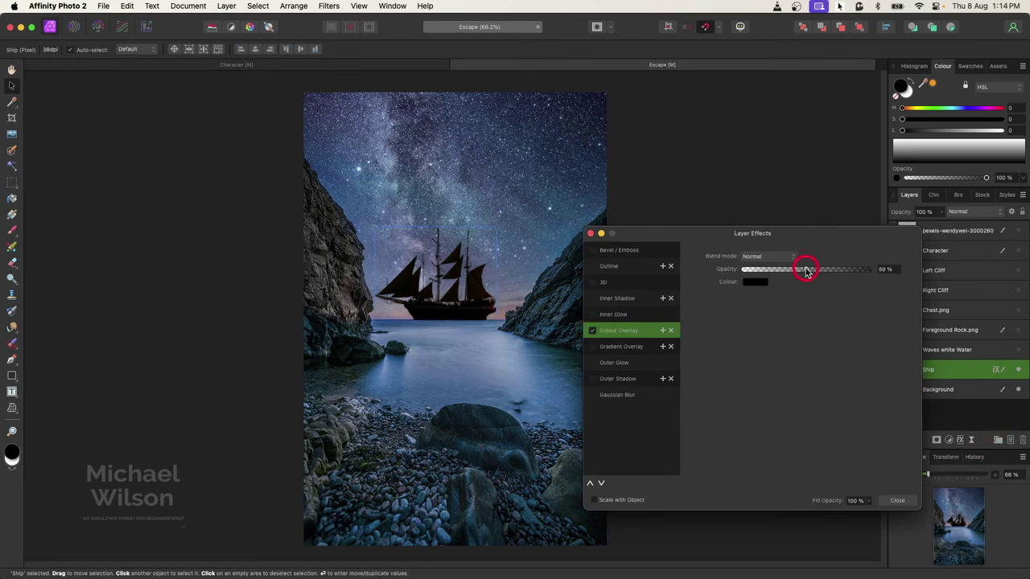
{"action": "left_click_drag", "start_coordinate": [807, 269], "coordinate": [816, 276]}
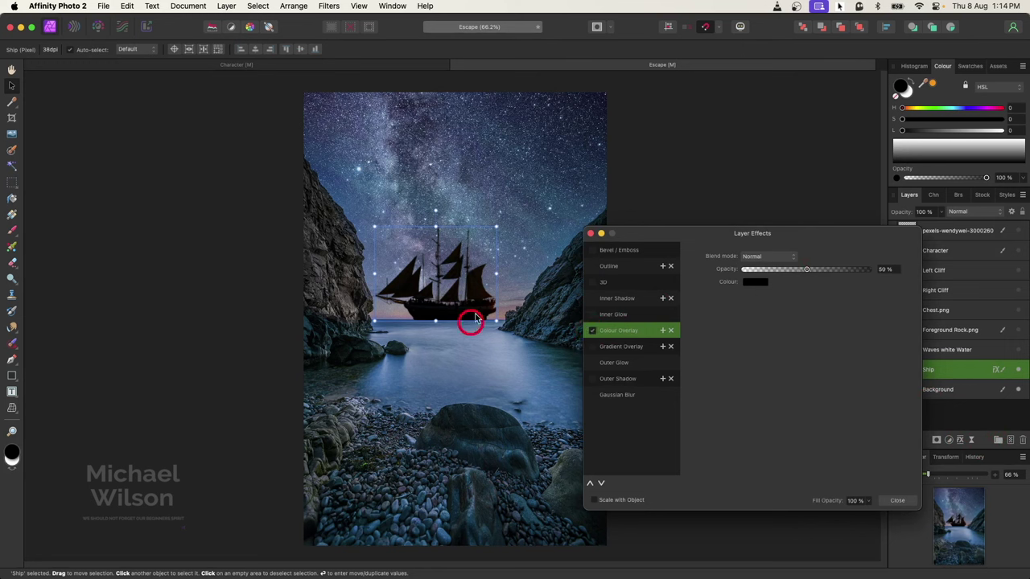
{"action": "left_click", "coordinate": [591, 234]}
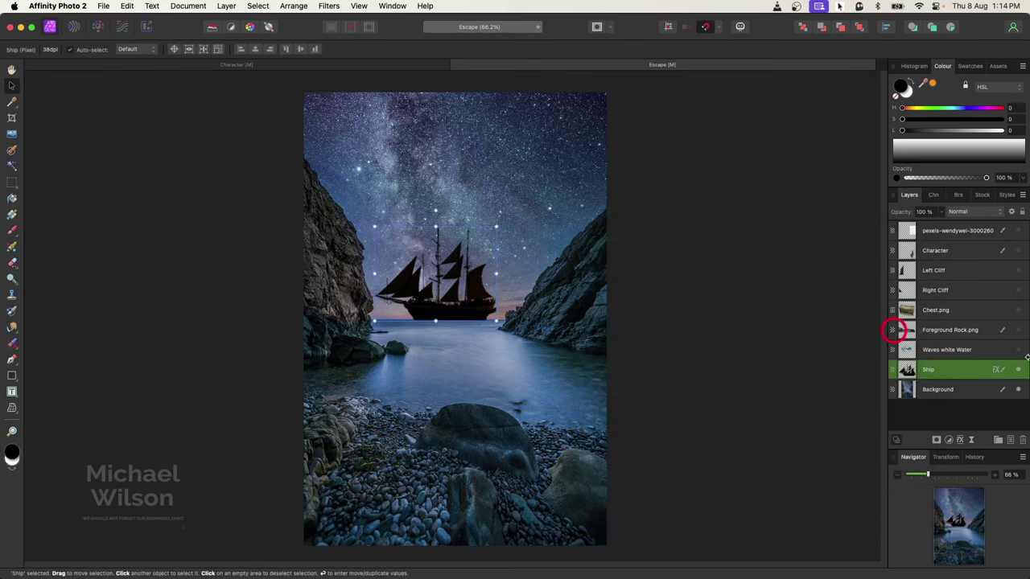
Make the Waves white Water and Foreground Rock.png layers visible, and clear the layer selection.
{"action": "left_click", "coordinate": [1011, 352]}
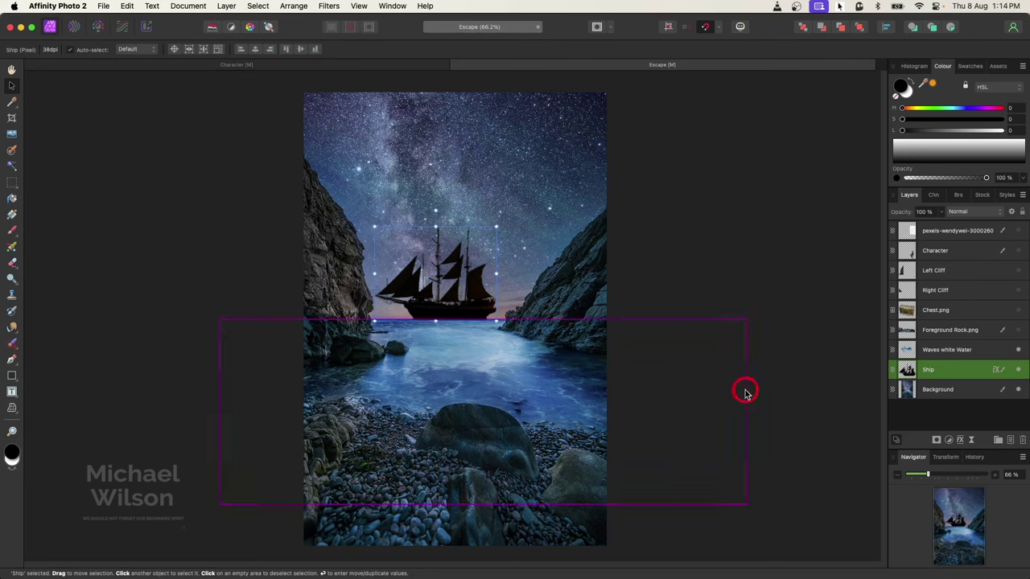
{"action": "left_click", "coordinate": [1019, 331]}
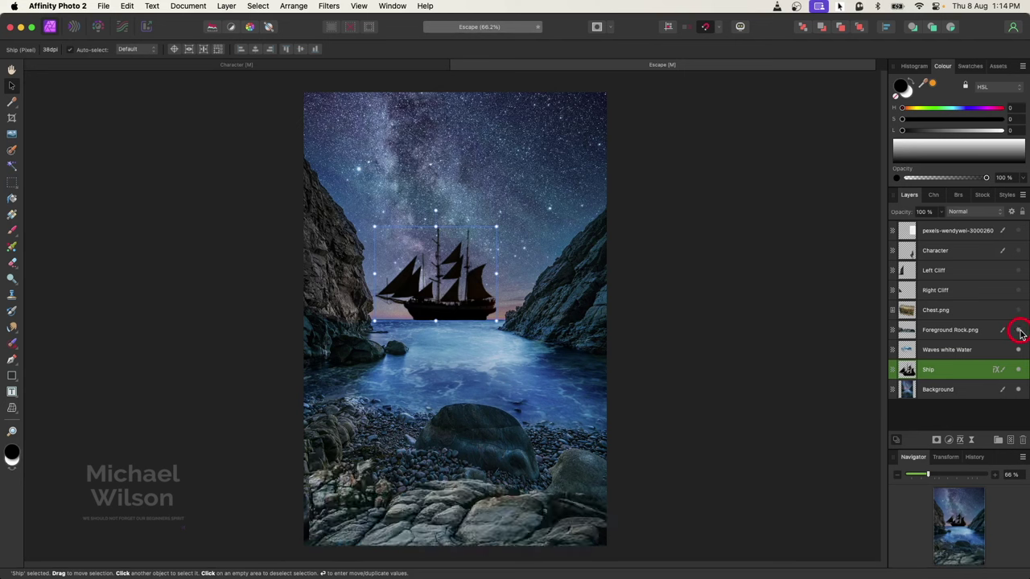
{"action": "key", "text": "super+d"}
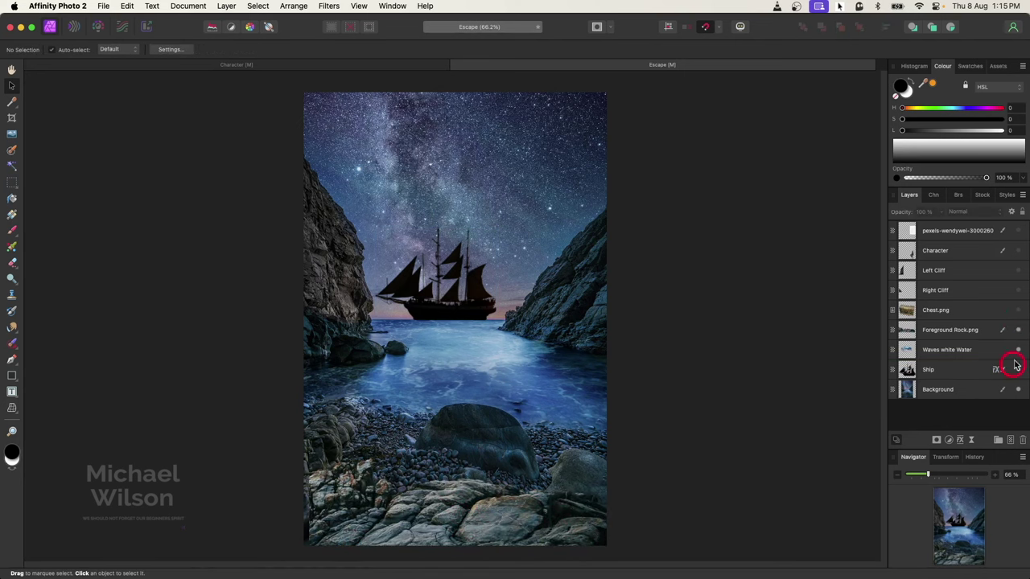
Make the Chest.png, Right Cliff, Left Cliff, Character and bird photo layers visible.
{"action": "left_click", "coordinate": [1019, 310]}
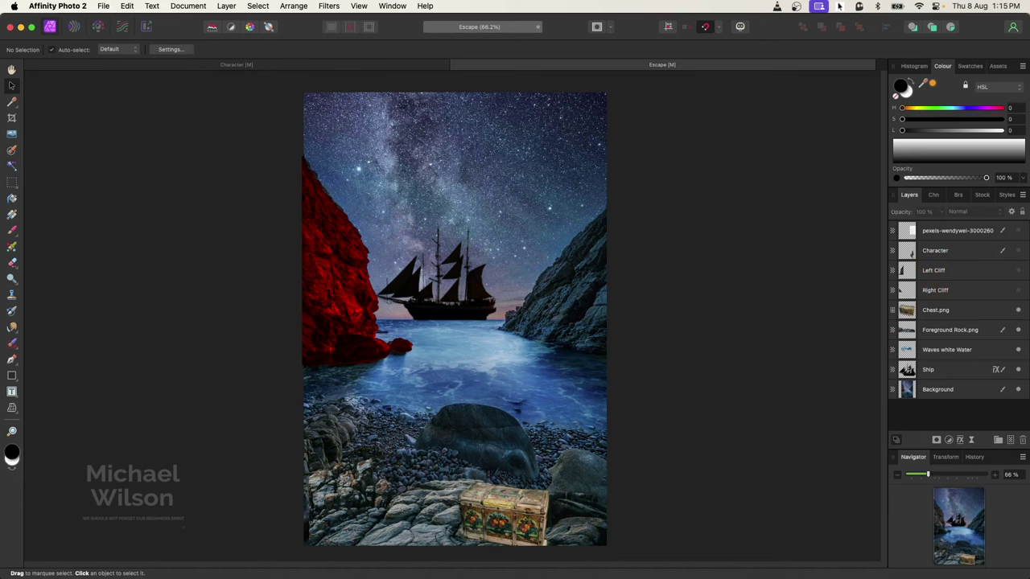
{"action": "left_click", "coordinate": [590, 252]}
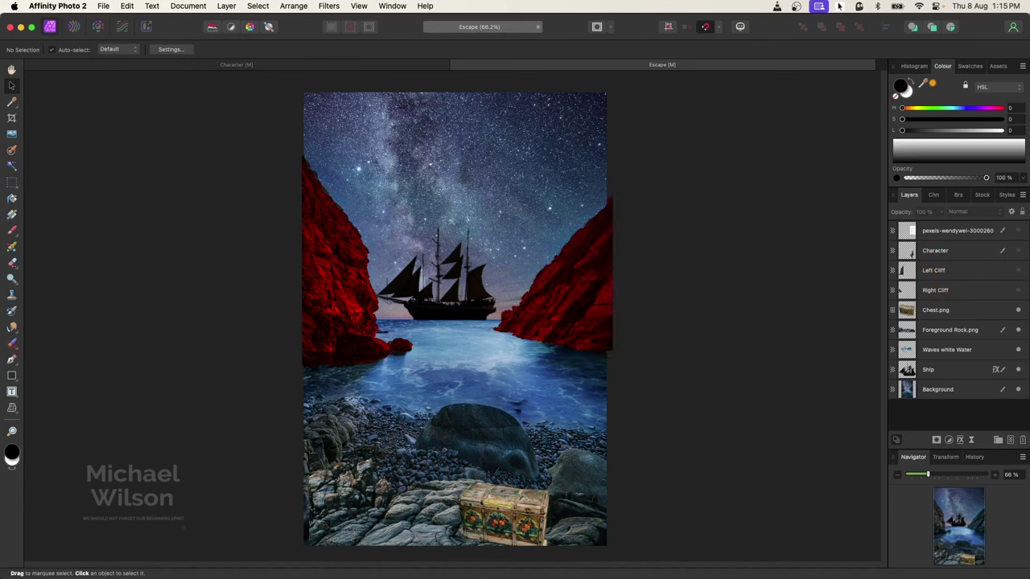
{"action": "left_click", "coordinate": [1018, 274]}
{"action": "left_click", "coordinate": [501, 506]}
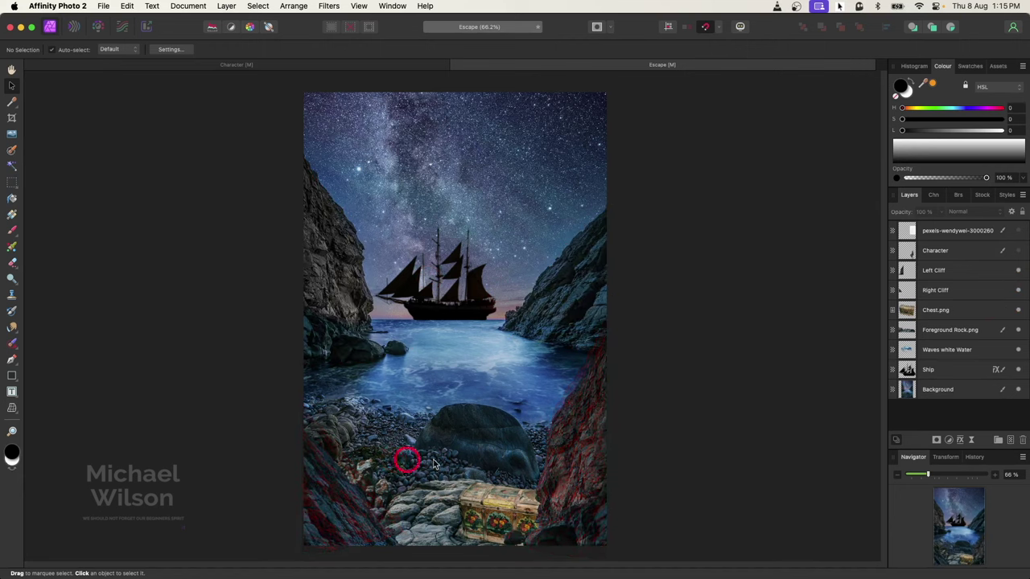
{"action": "left_click", "coordinate": [965, 326]}
{"action": "left_click", "coordinate": [1019, 252]}
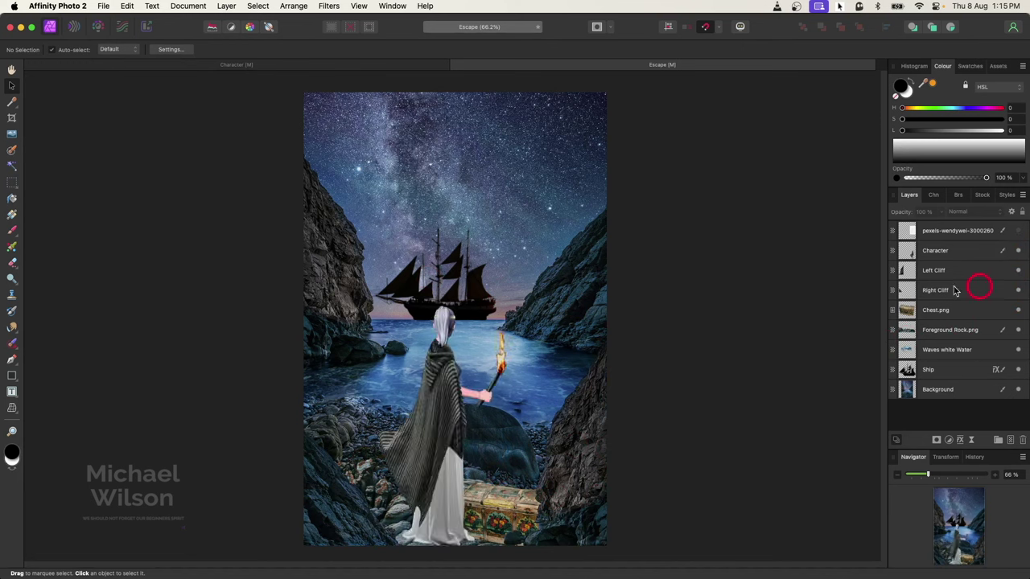
{"action": "left_click", "coordinate": [1019, 232]}
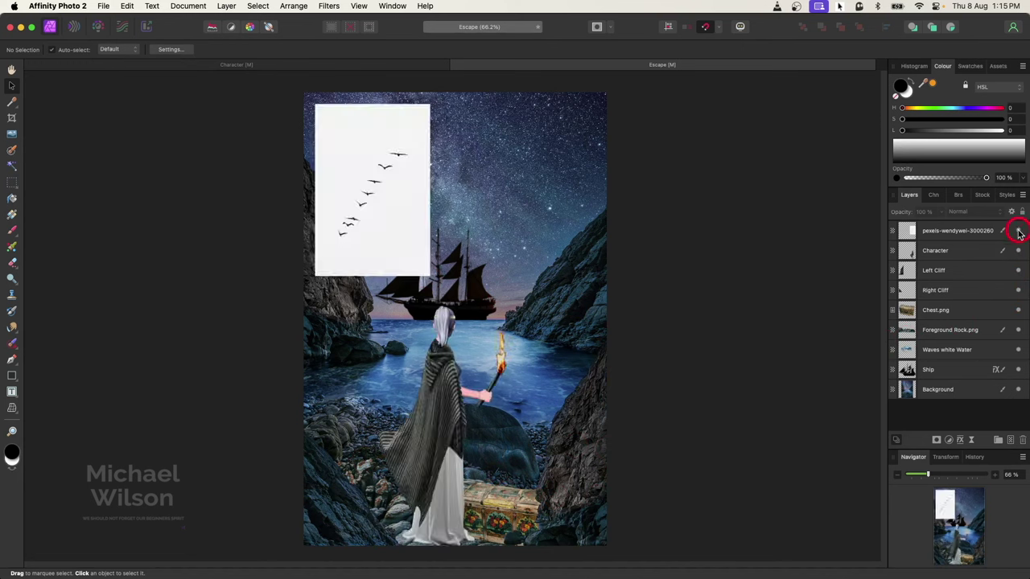
Set the bird photo's blend mode to Darken and move the birds down around the ship's masts.
{"action": "left_click", "coordinate": [932, 230]}
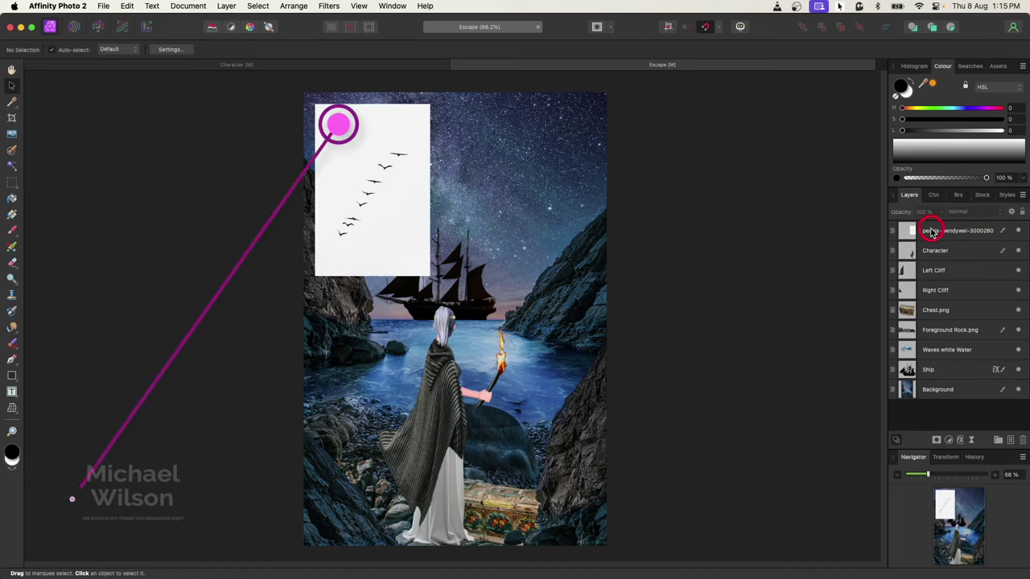
{"action": "left_click", "coordinate": [957, 212]}
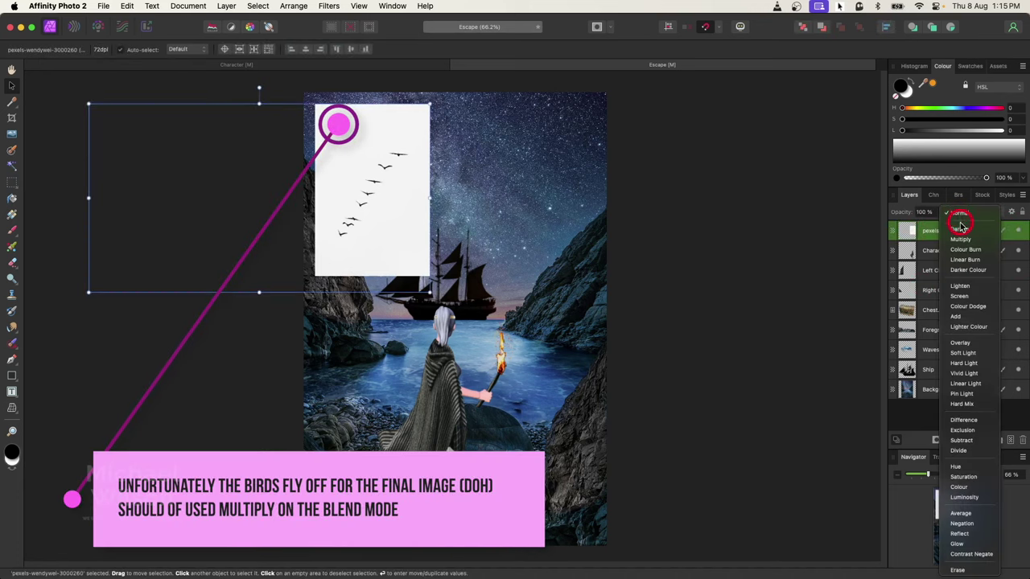
{"action": "left_click", "coordinate": [960, 230]}
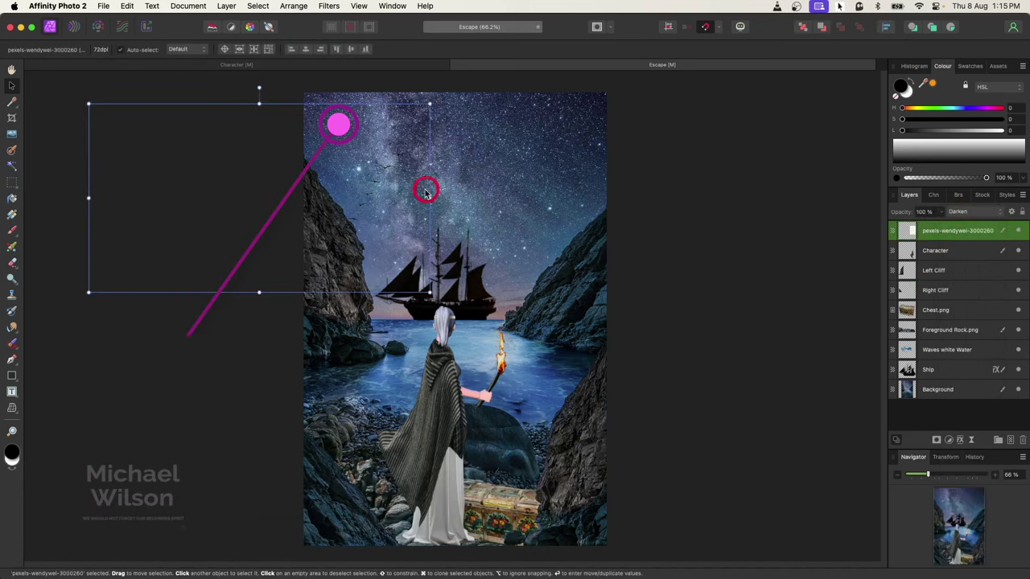
{"action": "left_click_drag", "start_coordinate": [423, 188], "coordinate": [451, 228]}
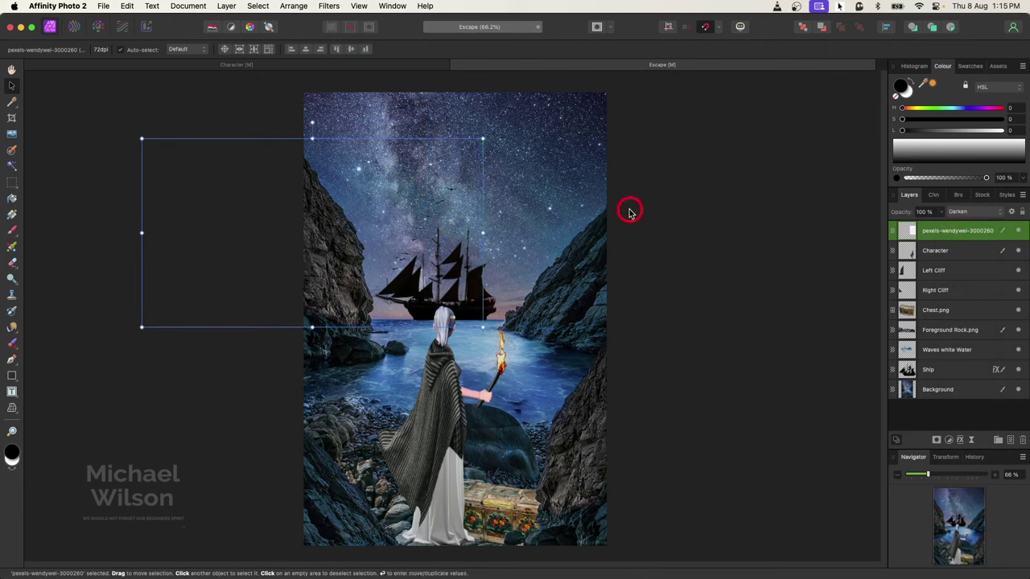
{"action": "left_click", "coordinate": [713, 202]}
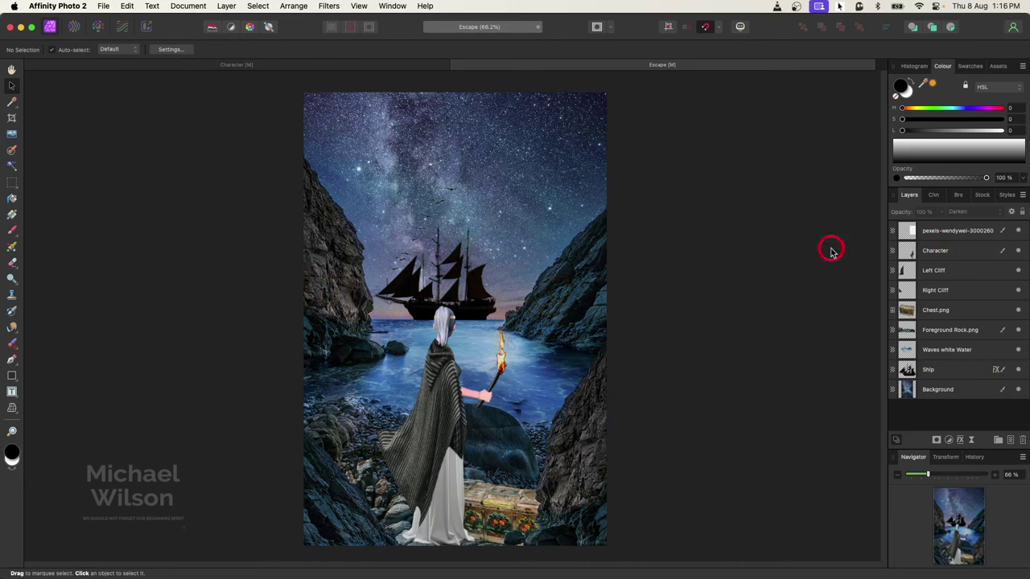
Add an Exposure adjustment to the Background layer and lower its exposure to about -4.
{"action": "left_click", "coordinate": [948, 393]}
{"action": "left_click", "coordinate": [948, 439]}
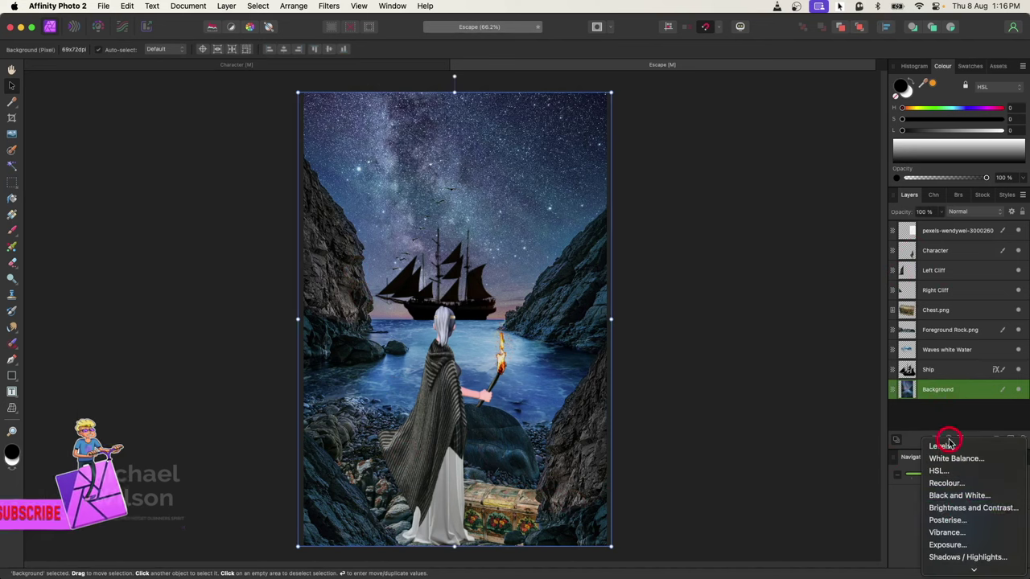
{"action": "left_click", "coordinate": [943, 540]}
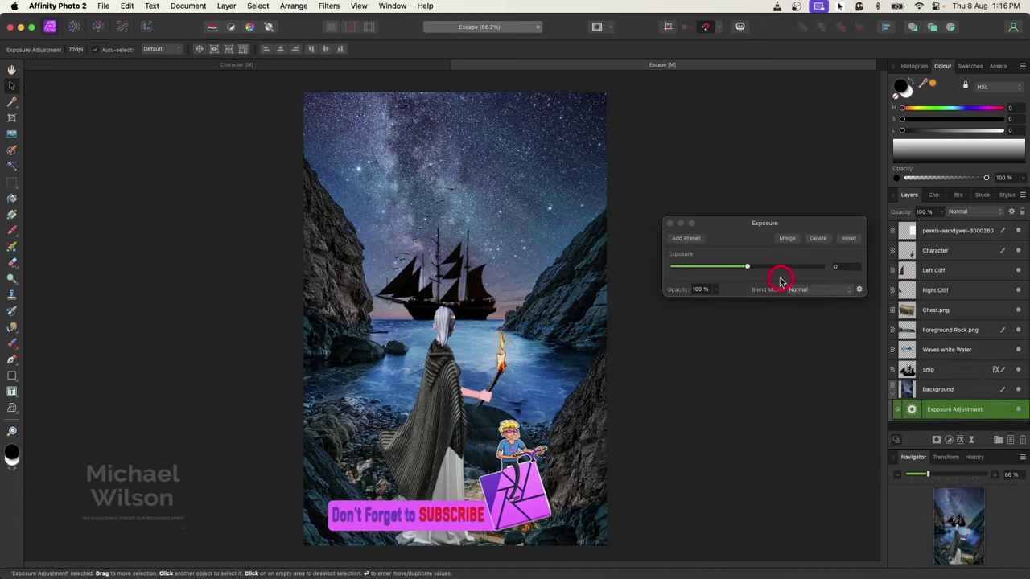
{"action": "left_click_drag", "start_coordinate": [782, 271], "coordinate": [707, 269]}
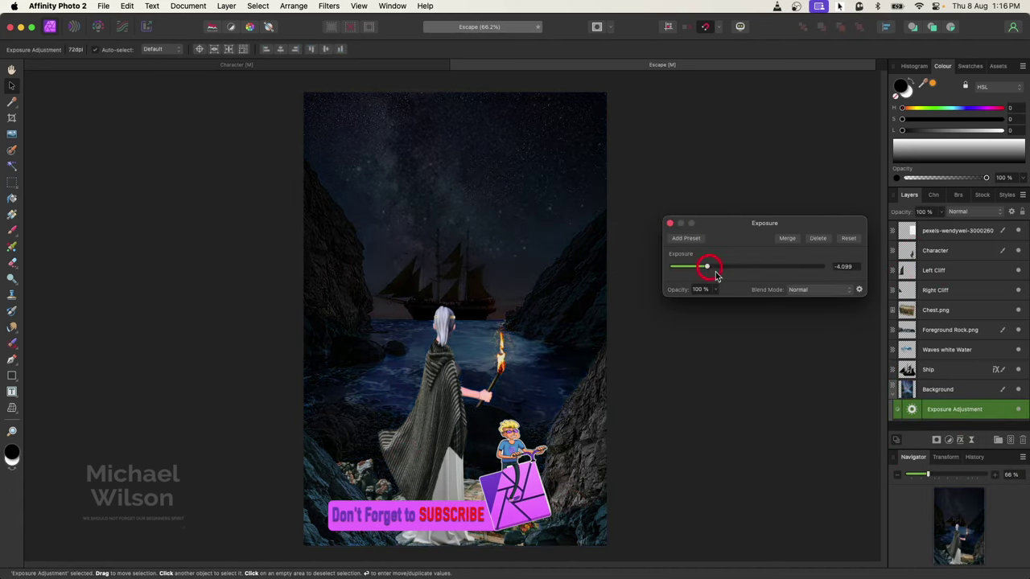
Copy the Exposure adjustment into the Character, Left Cliff, Right Cliff, Chest.png and Foreground Rock.png layers.
{"action": "left_click", "coordinate": [912, 409]}
{"action": "left_click_drag", "start_coordinate": [911, 409], "coordinate": [912, 257]}
{"action": "key", "text": "super+z"}
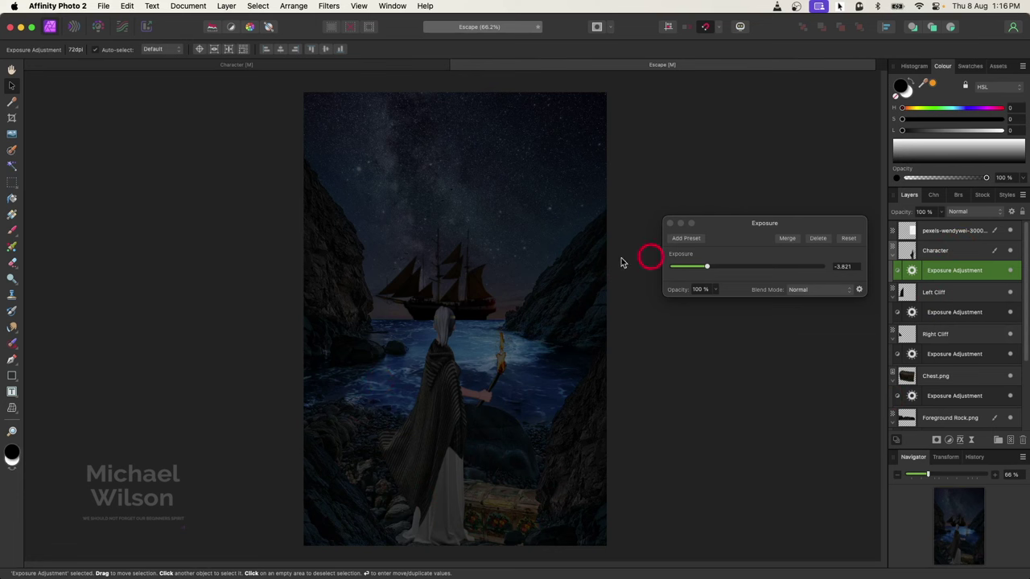
{"action": "left_click", "coordinate": [670, 224]}
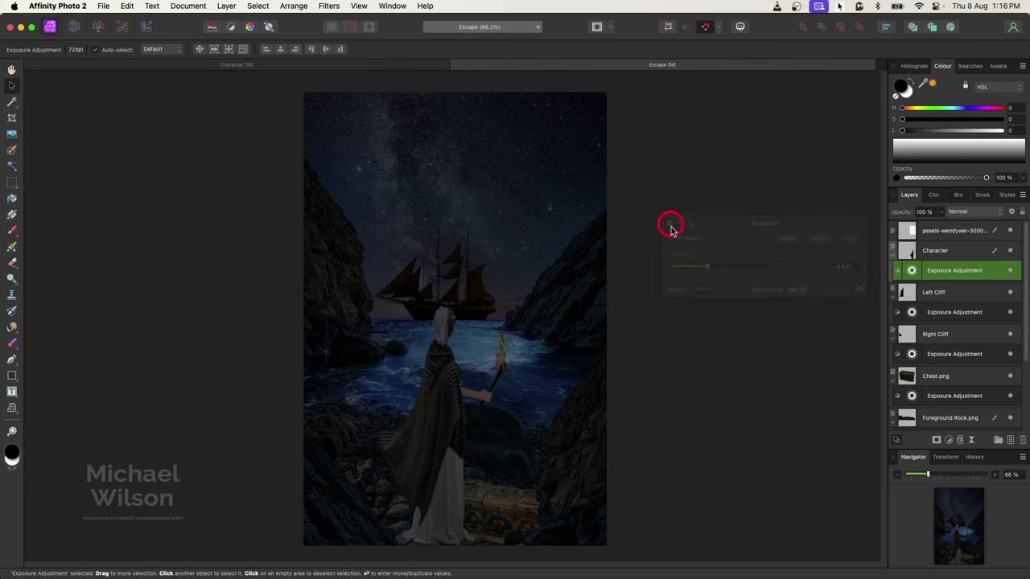
Lower the exposure of the chest's adjustment to -7.747 and darken the Character layer further with its own Exposure adjustment.
{"action": "double_click", "coordinate": [914, 398]}
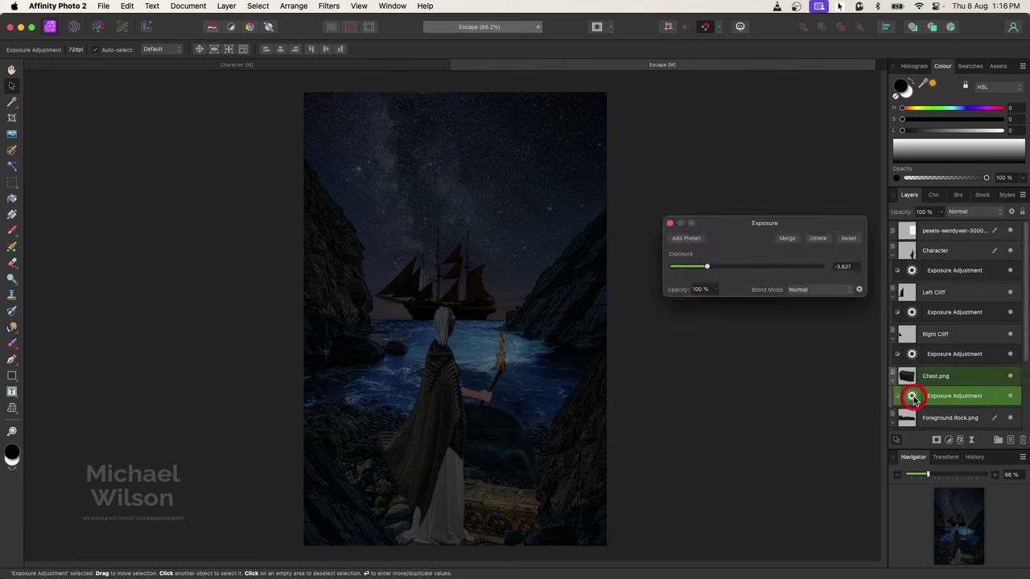
{"action": "left_click_drag", "start_coordinate": [706, 270], "coordinate": [697, 268]}
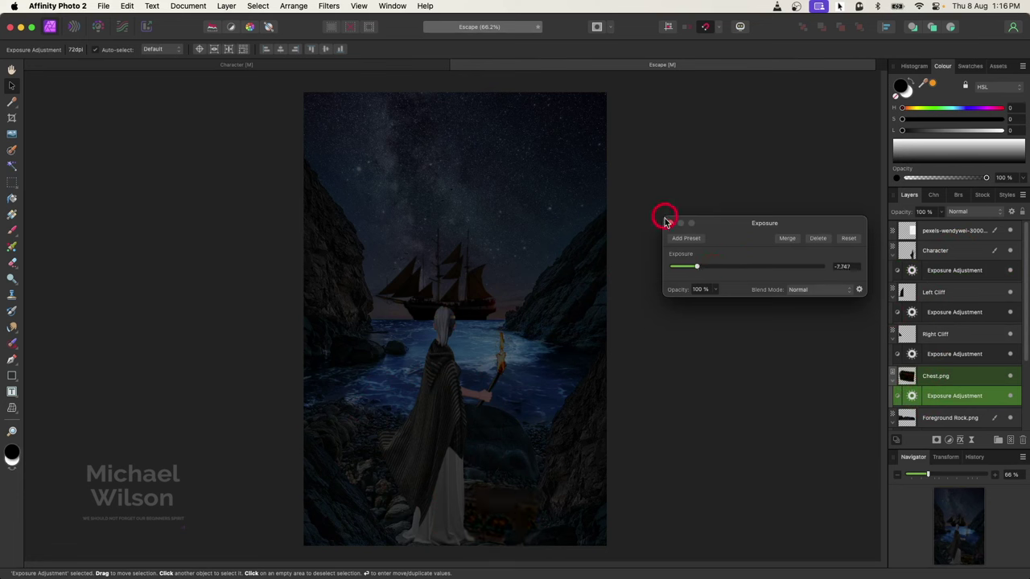
{"action": "left_click", "coordinate": [668, 224]}
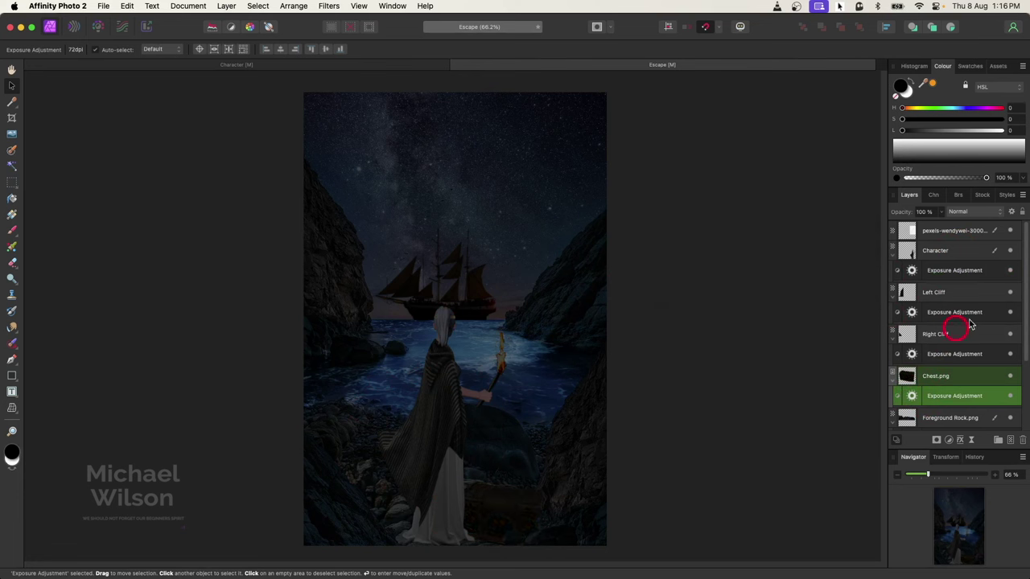
{"action": "left_click", "coordinate": [911, 272]}
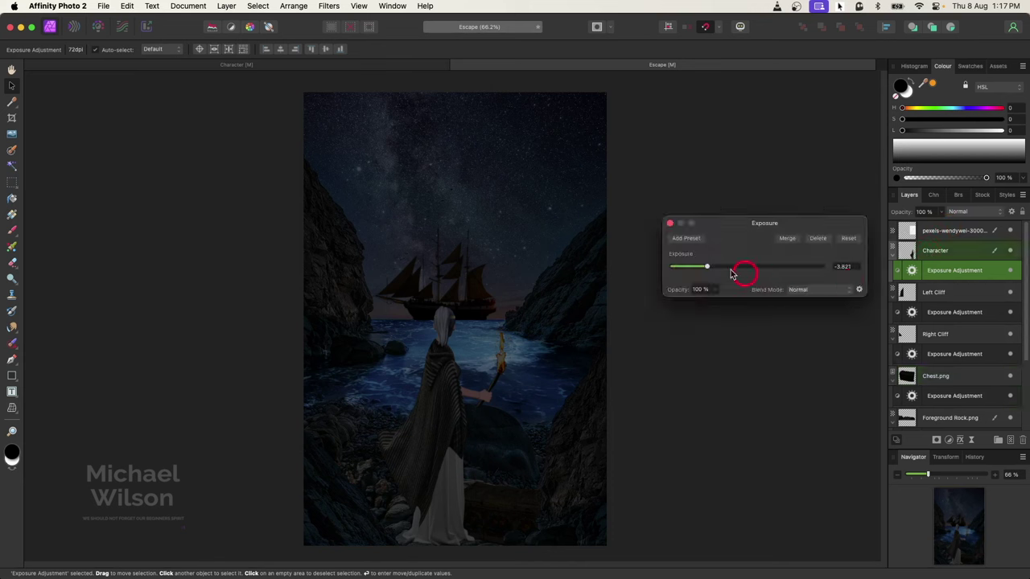
{"action": "left_click", "coordinate": [670, 224]}
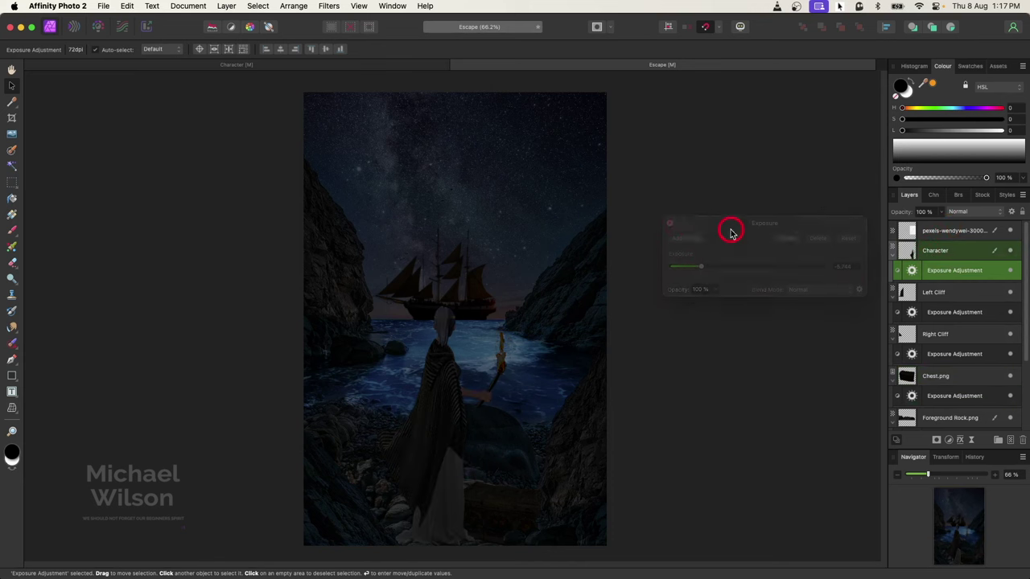
Add a Selective Colour adjustment inside the Character layer and set Neutrals to about 14% cyan and -12% yellow.
{"action": "left_click", "coordinate": [912, 252]}
{"action": "left_click", "coordinate": [935, 399]}
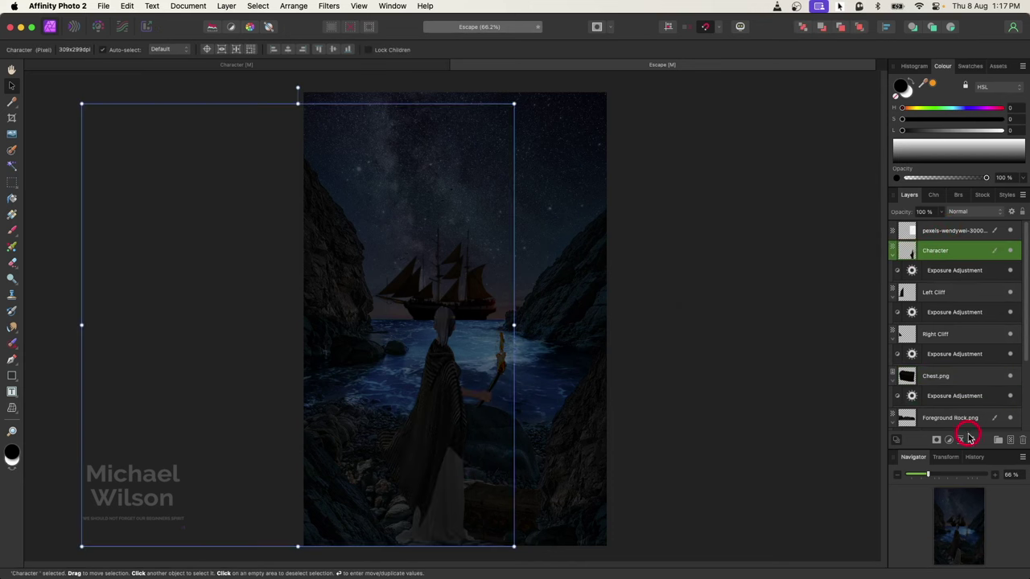
{"action": "left_click_drag", "start_coordinate": [954, 444], "coordinate": [959, 409]}
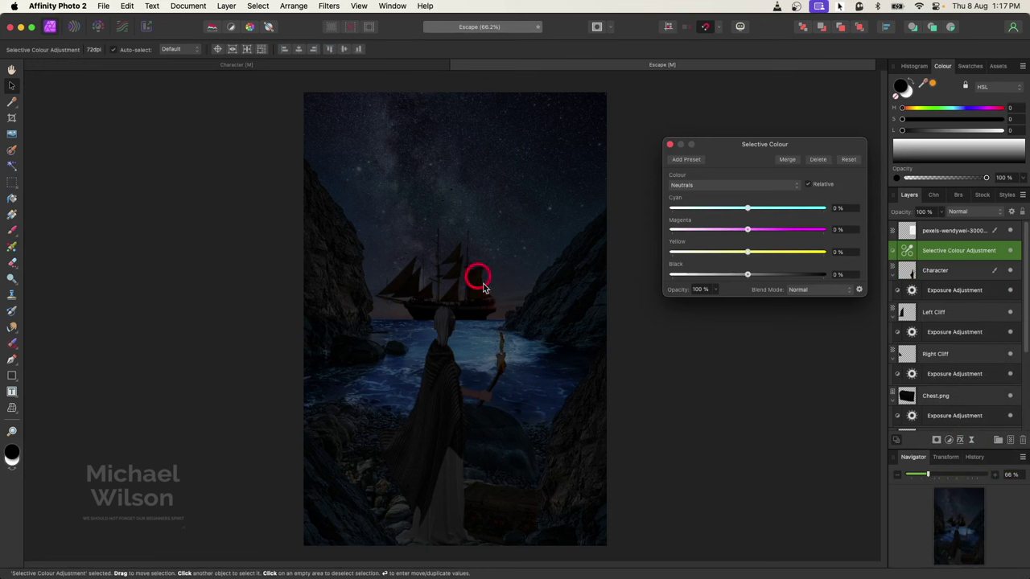
{"action": "left_click_drag", "start_coordinate": [976, 275], "coordinate": [905, 271]}
{"action": "left_click", "coordinate": [710, 187]}
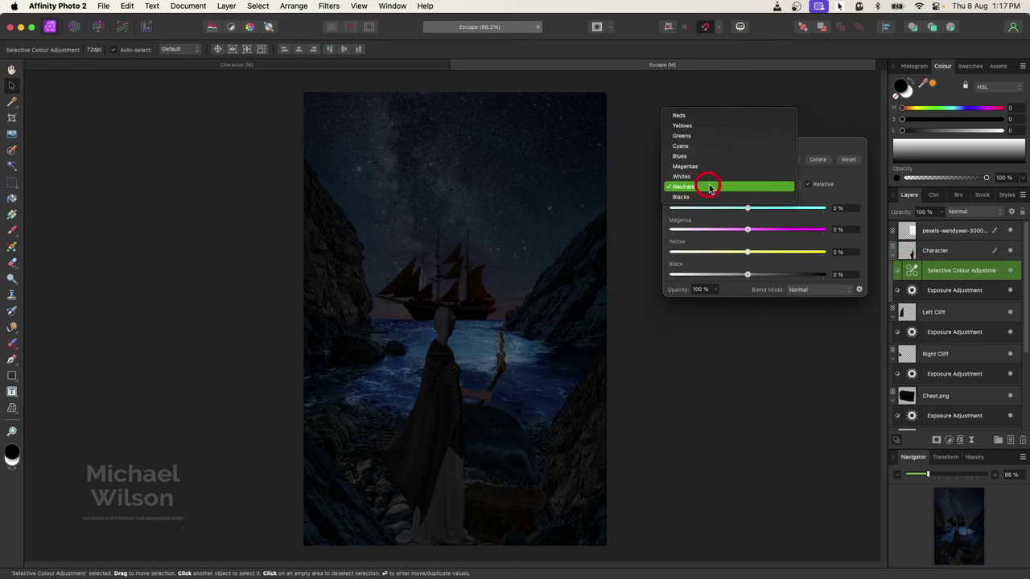
{"action": "left_click", "coordinate": [680, 188]}
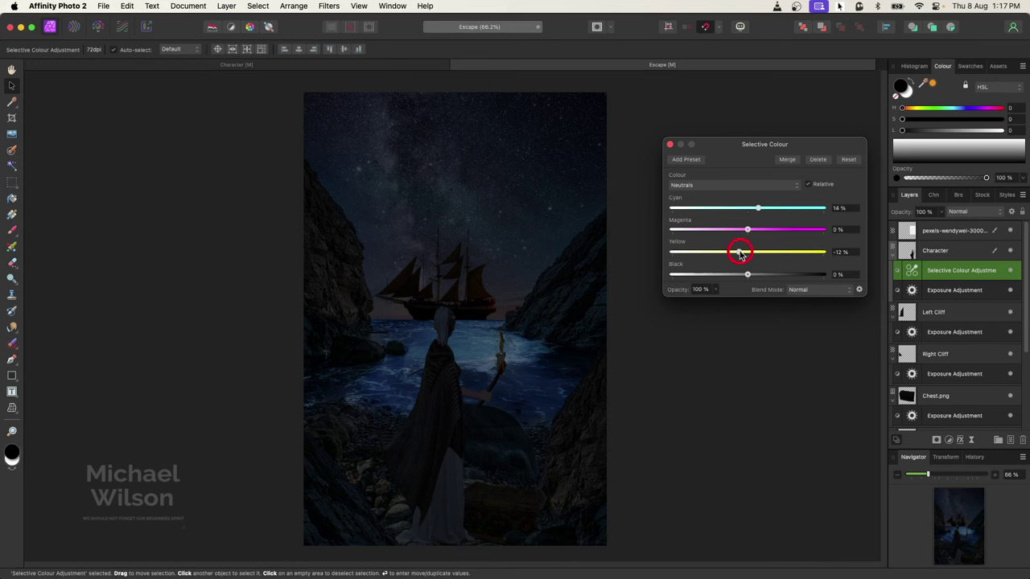
{"action": "left_click", "coordinate": [1010, 273]}
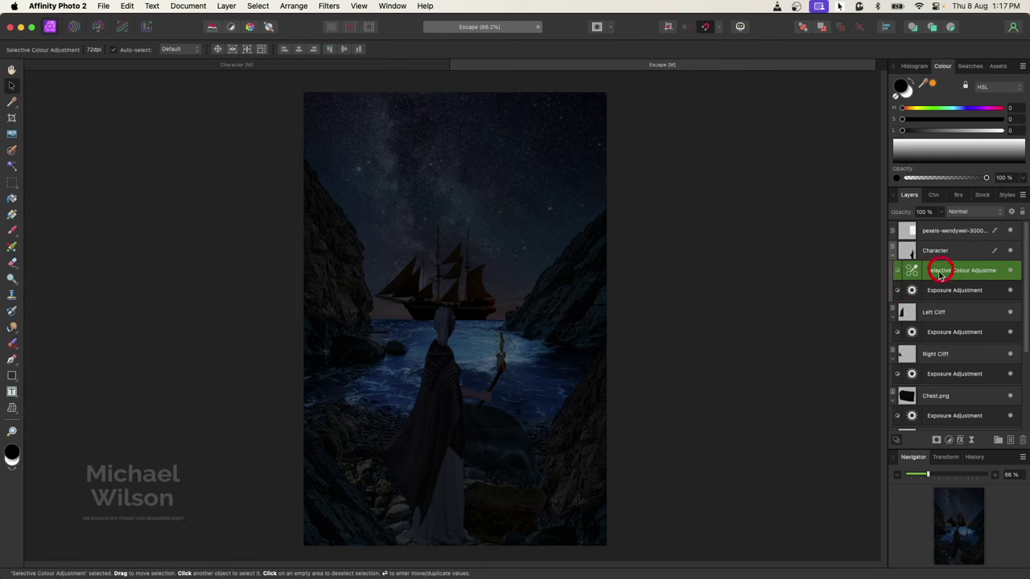
Add a Recolour adjustment inside the Character layer and set its hue to an orange of about 29.8°.
{"action": "left_click", "coordinate": [903, 251]}
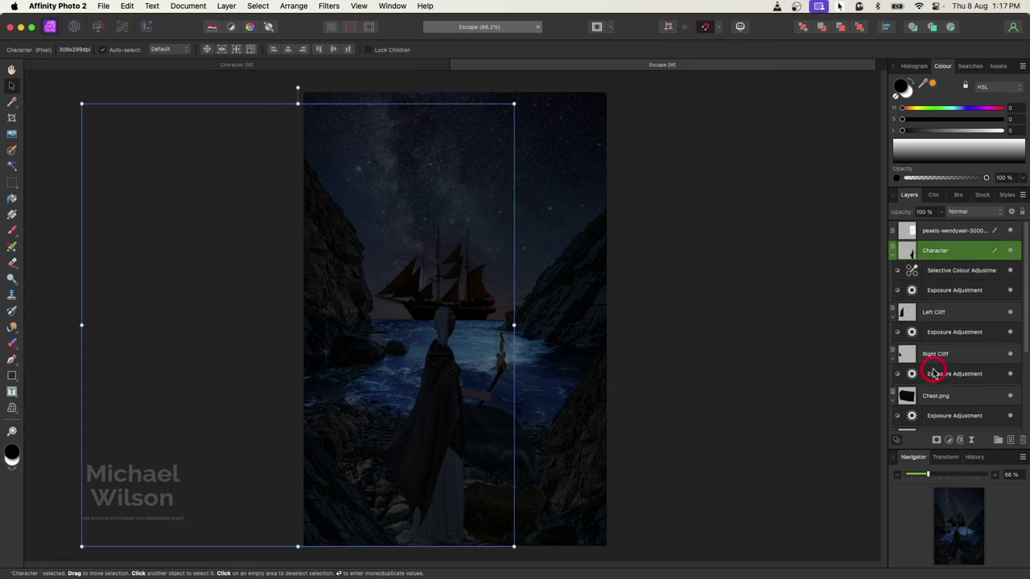
{"action": "left_click", "coordinate": [952, 441]}
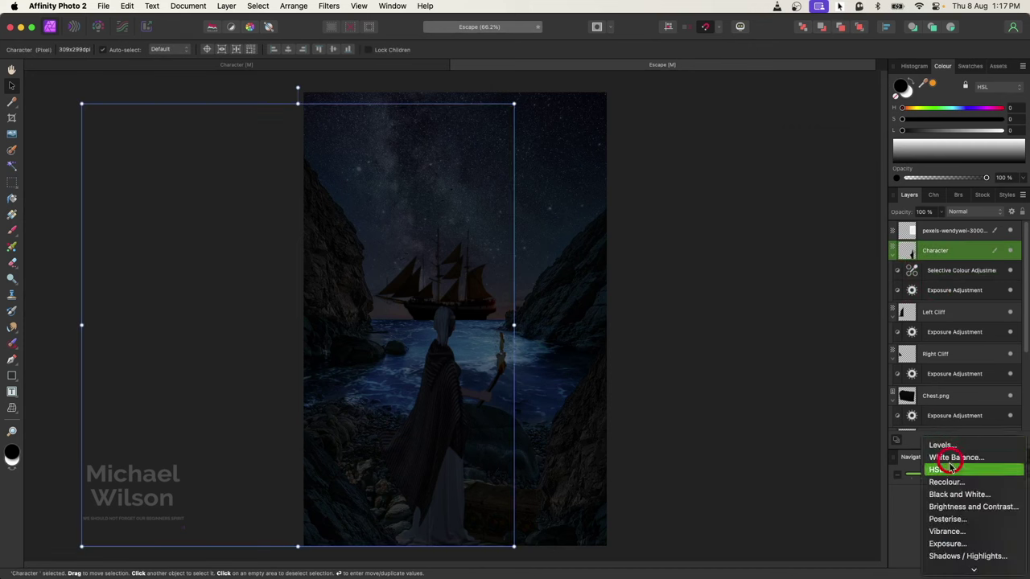
{"action": "left_click", "coordinate": [933, 478]}
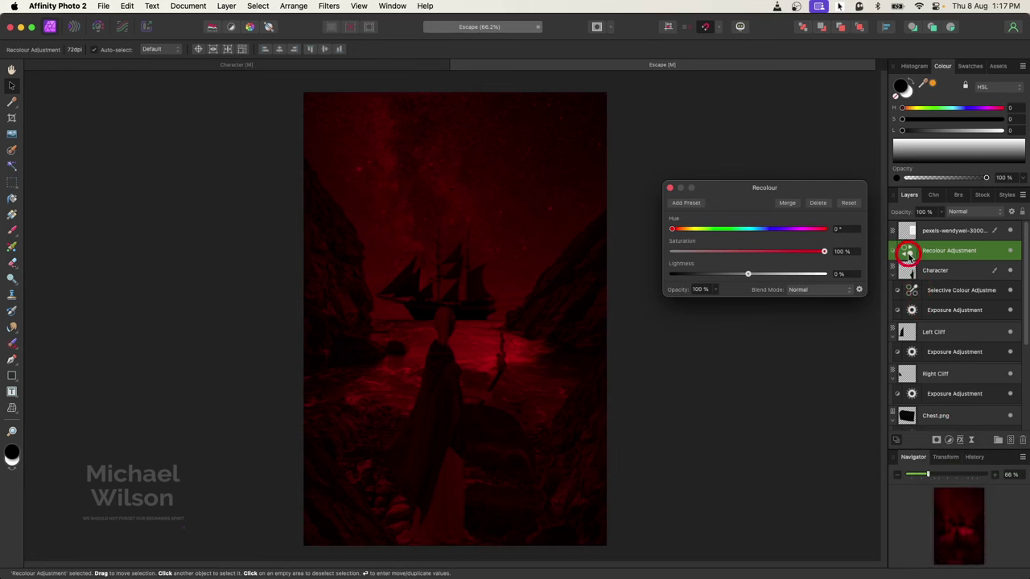
{"action": "left_click_drag", "start_coordinate": [907, 252], "coordinate": [908, 271]}
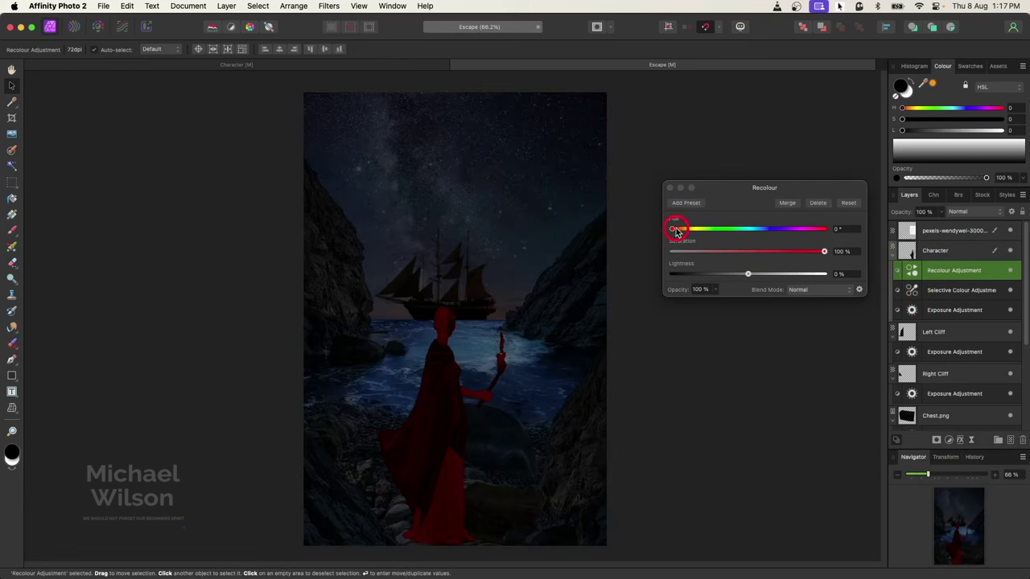
{"action": "left_click_drag", "start_coordinate": [676, 233], "coordinate": [684, 234]}
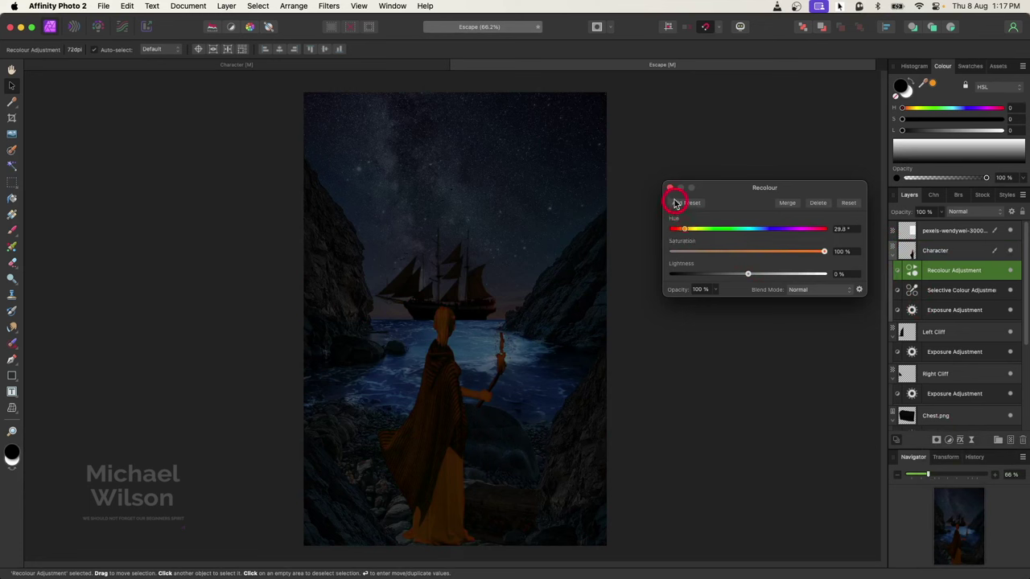
Invert the Character layer's Recolour adjustment to mask out the orange tint and close its settings.
{"action": "left_click", "coordinate": [907, 272]}
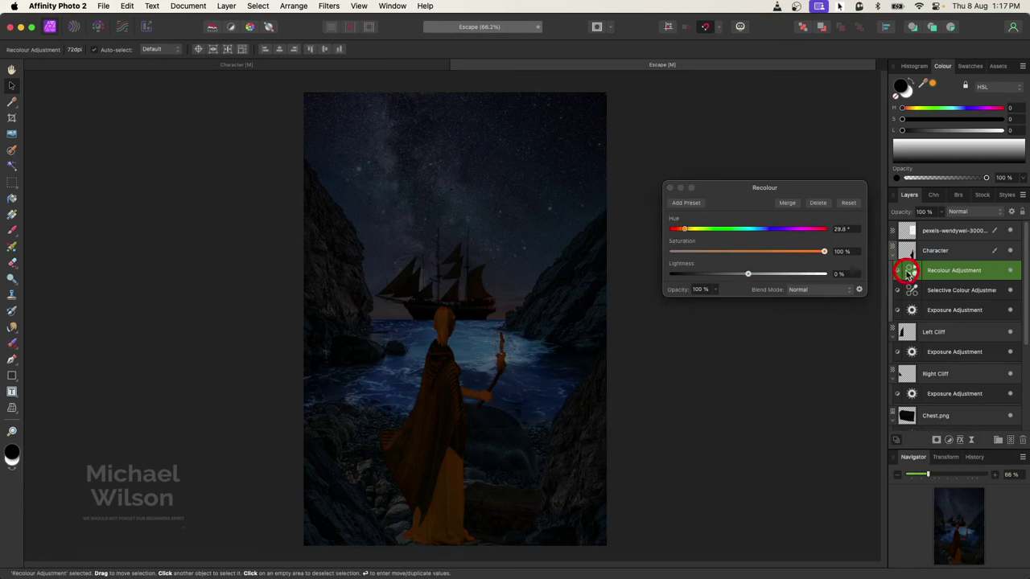
{"action": "key", "text": "super+i"}
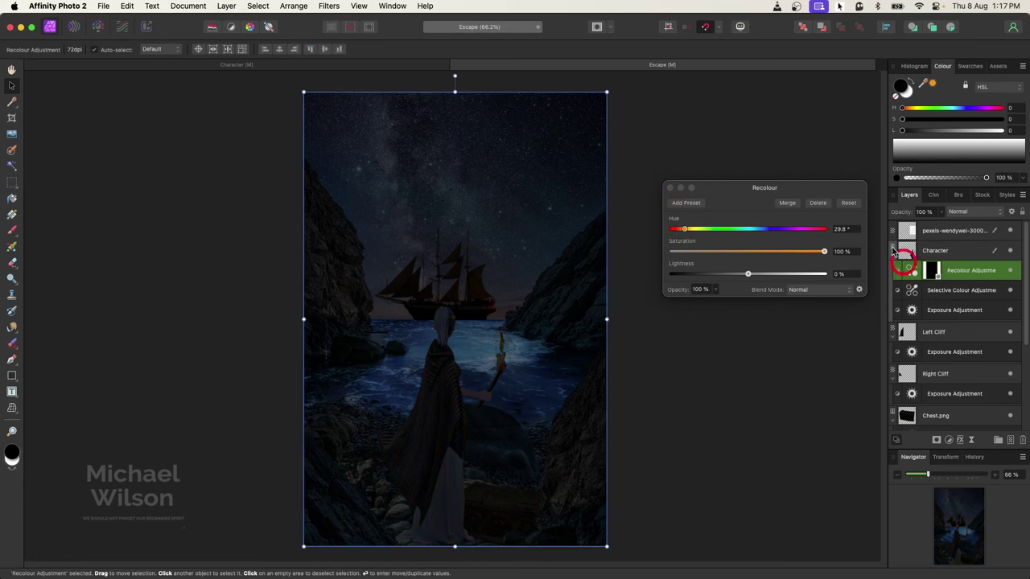
{"action": "left_click", "coordinate": [668, 190]}
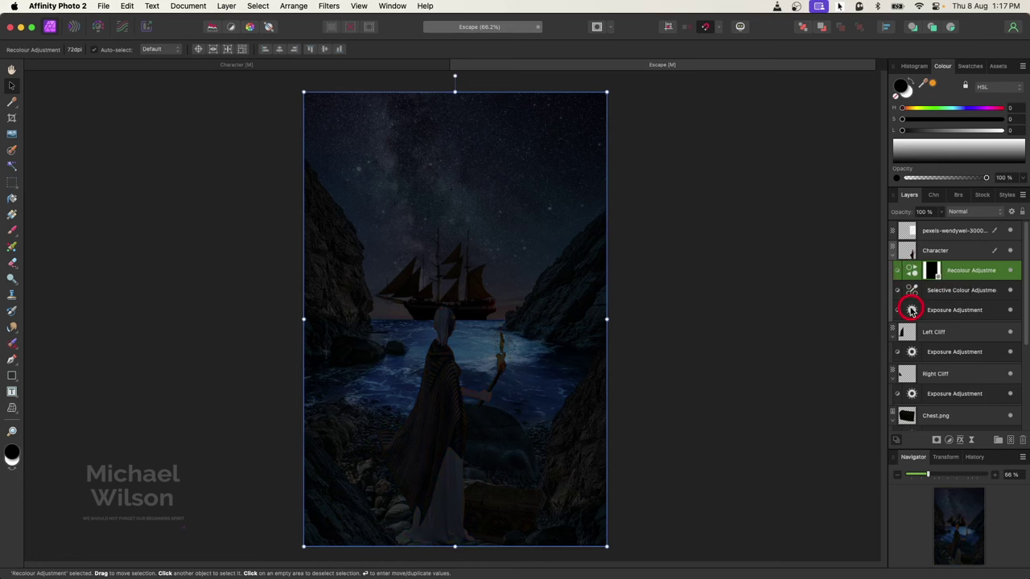
Set the Character's exposure to about -4.613 and paint black on that adjustment over the torch flame and the figure's torch-facing side.
{"action": "left_click", "coordinate": [911, 310]}
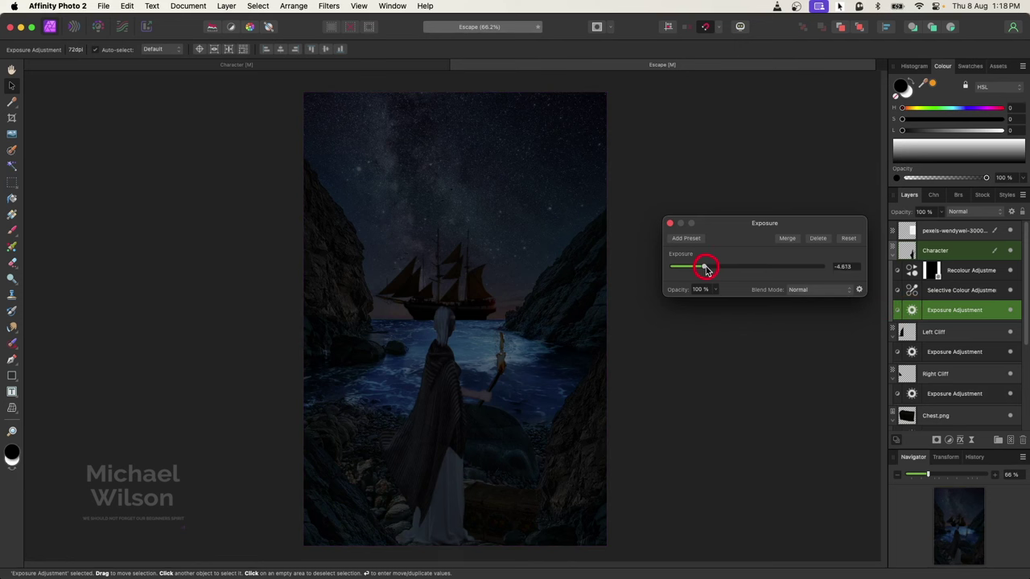
{"action": "left_click", "coordinate": [670, 225]}
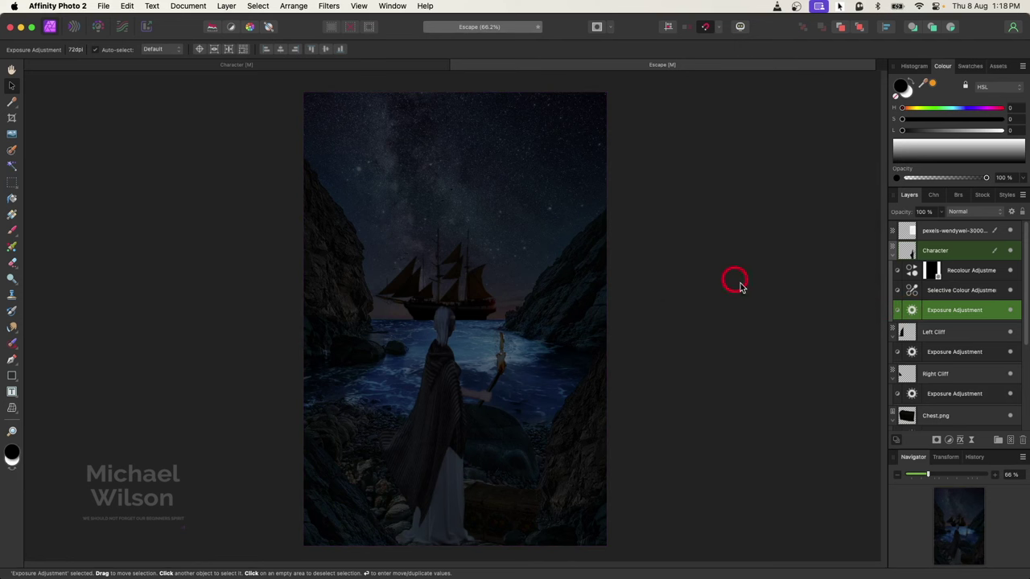
{"action": "left_click", "coordinate": [12, 230]}
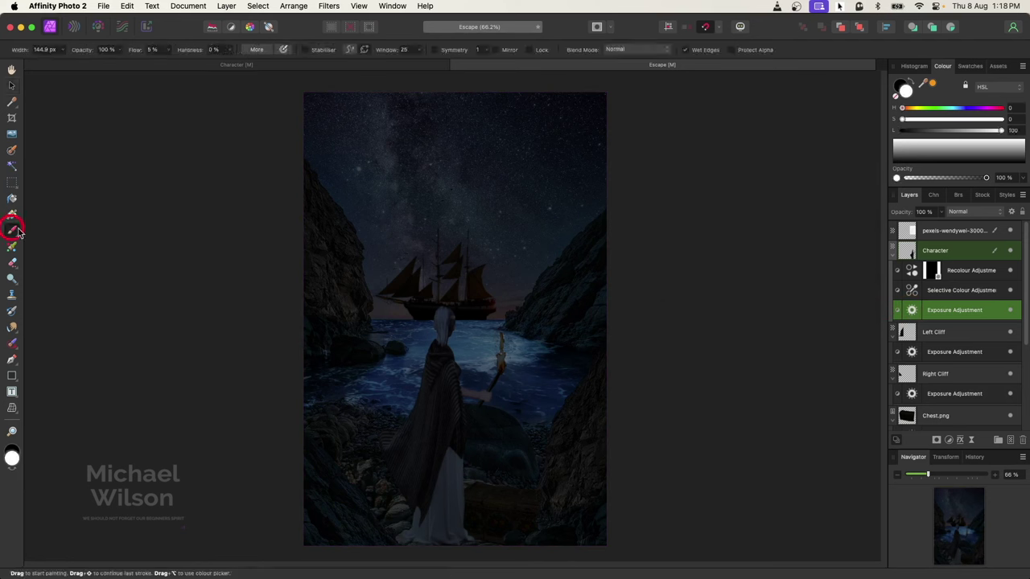
{"action": "left_click", "coordinate": [958, 197]}
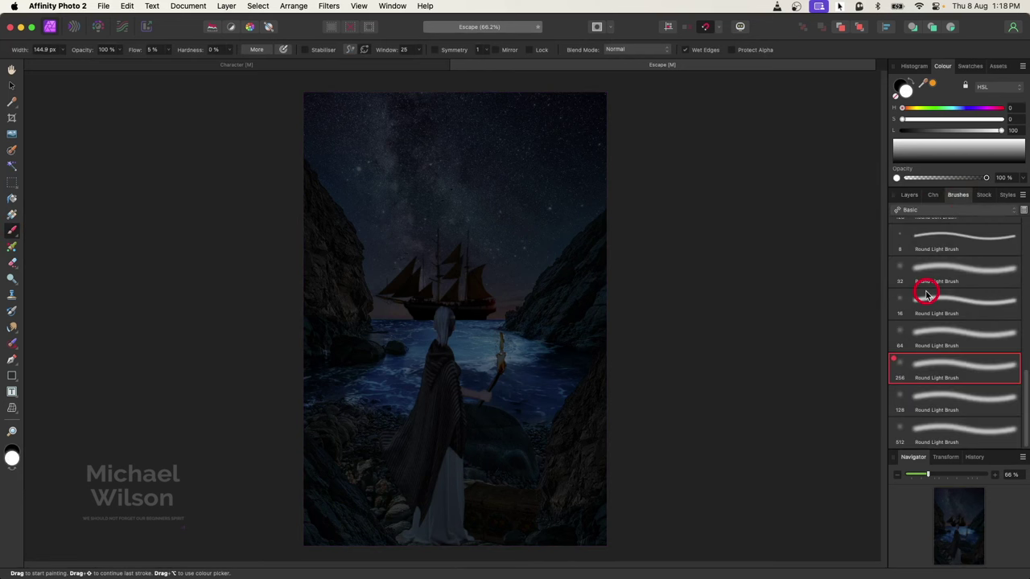
{"action": "left_click", "coordinate": [909, 195]}
{"action": "key", "text": "x"}
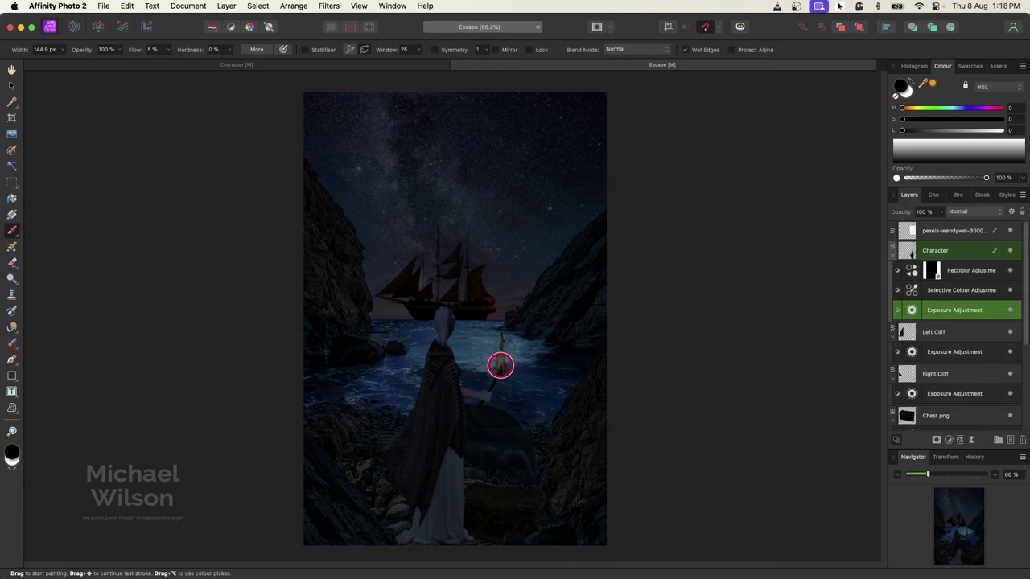
{"action": "mouse_move", "coordinate": [500, 366]}
{"action": "left_mouse_down"}
{"action": "mouse_move", "coordinate": [500, 370]}
{"action": "mouse_move", "coordinate": [511, 347]}
{"action": "mouse_move", "coordinate": [499, 335]}
{"action": "mouse_move", "coordinate": [506, 362]}
{"action": "mouse_move", "coordinate": [501, 334]}
{"action": "mouse_move", "coordinate": [506, 374]}
{"action": "left_mouse_up"}
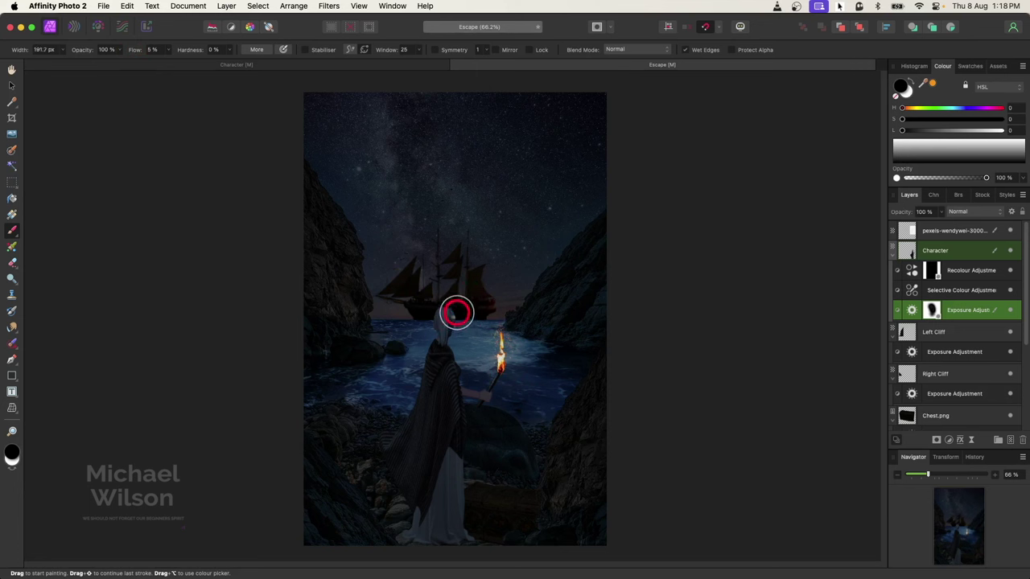
{"action": "left_click_drag", "start_coordinate": [459, 358], "coordinate": [475, 527]}
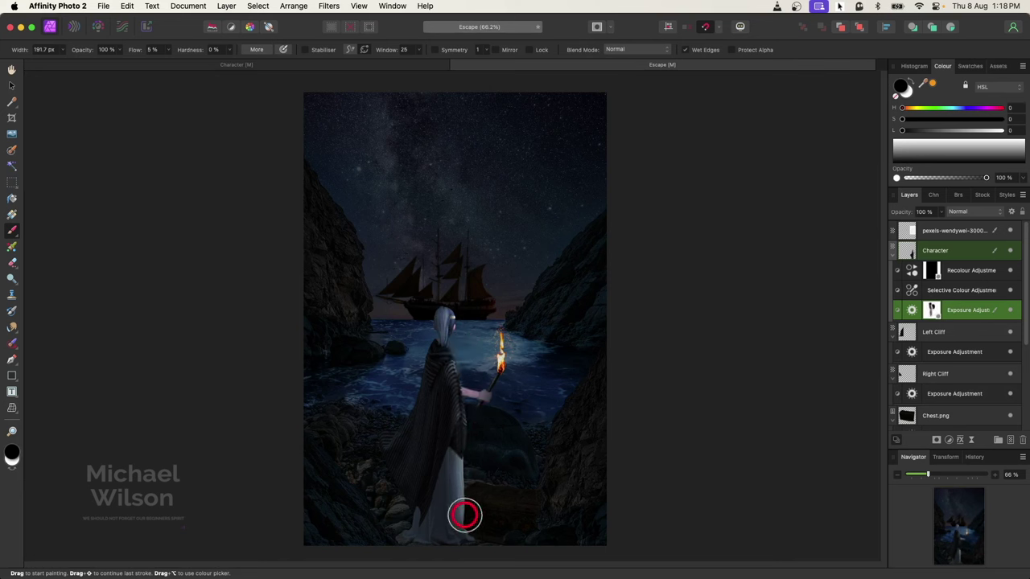
Paint white at 4% flow on the Character's Recolour mask along the figure's torch-facing side, from face to hem.
{"action": "key", "text": "x"}
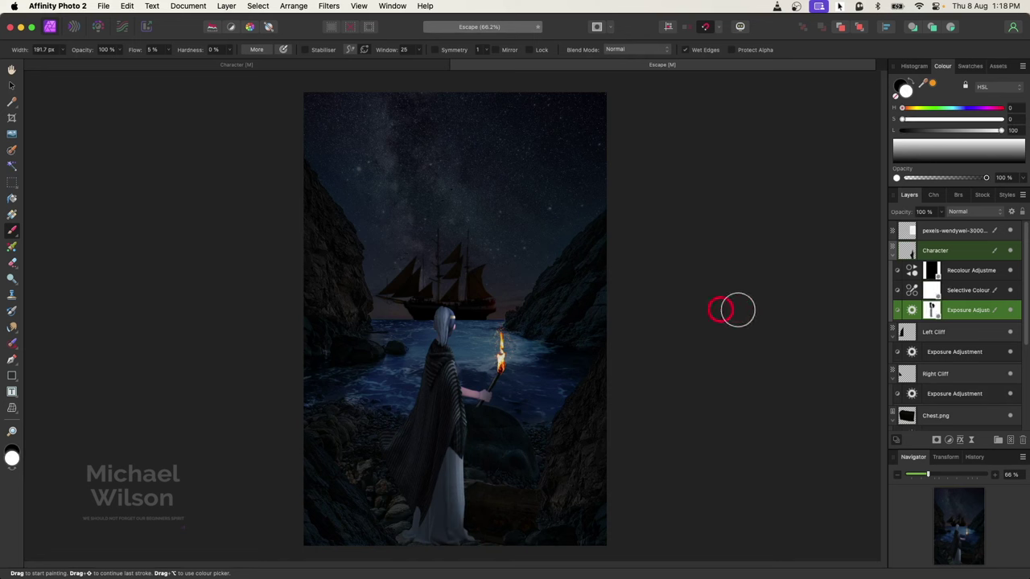
{"action": "left_click", "coordinate": [971, 274]}
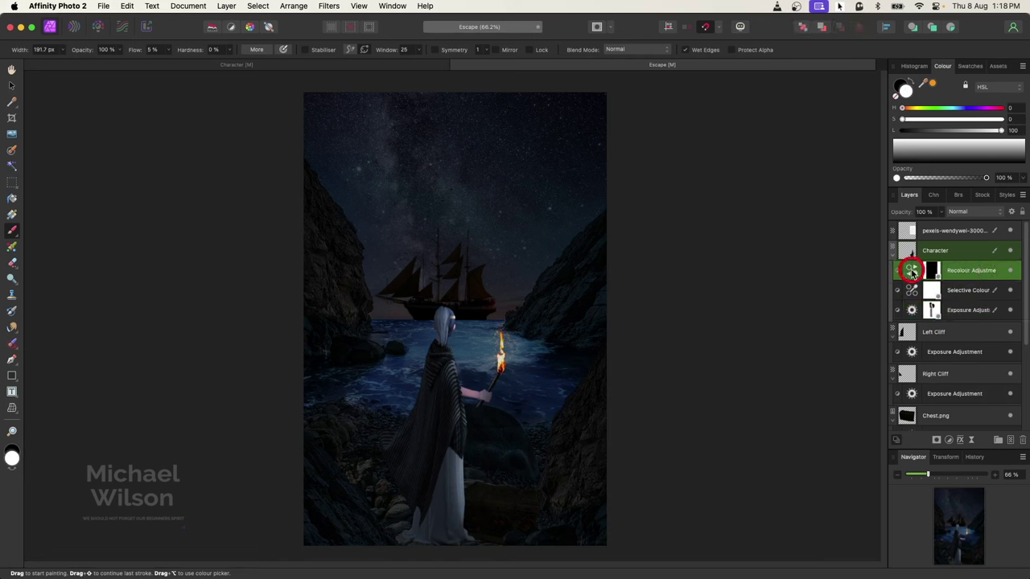
{"action": "left_click", "coordinate": [907, 117]}
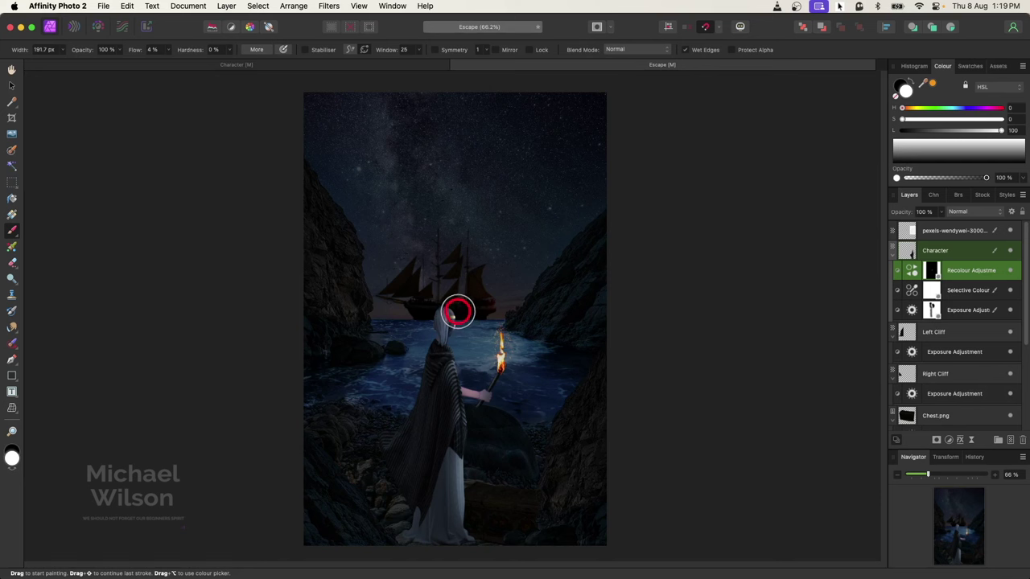
{"action": "mouse_move", "coordinate": [464, 335]}
{"action": "left_mouse_down"}
{"action": "mouse_move", "coordinate": [464, 467]}
{"action": "mouse_move", "coordinate": [480, 529]}
{"action": "left_mouse_up"}
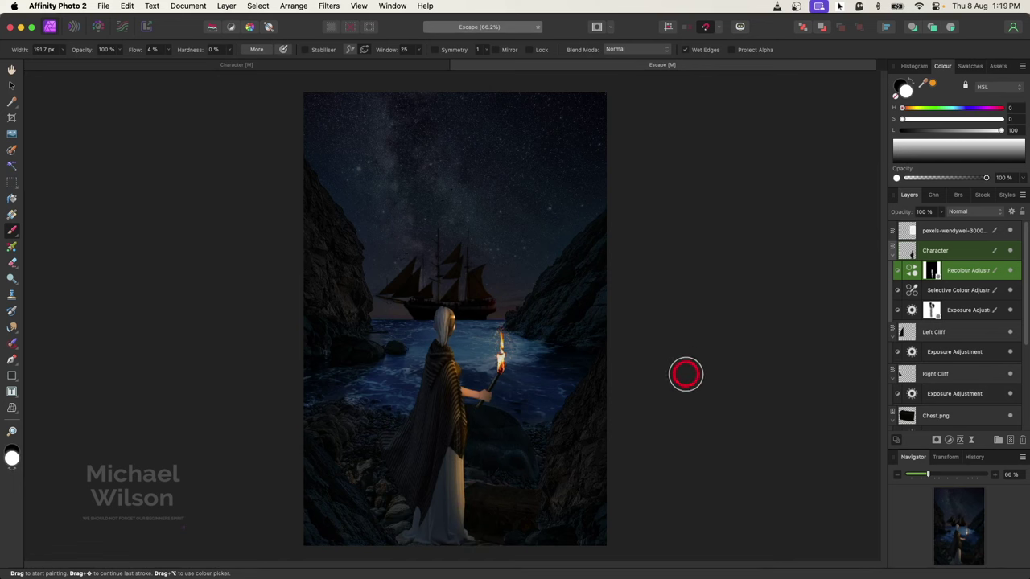
Collapse the Character layer and paint black on the Chest.png Exposure adjustment to brighten the chest's torchlit surfaces.
{"action": "left_click", "coordinate": [892, 256]}
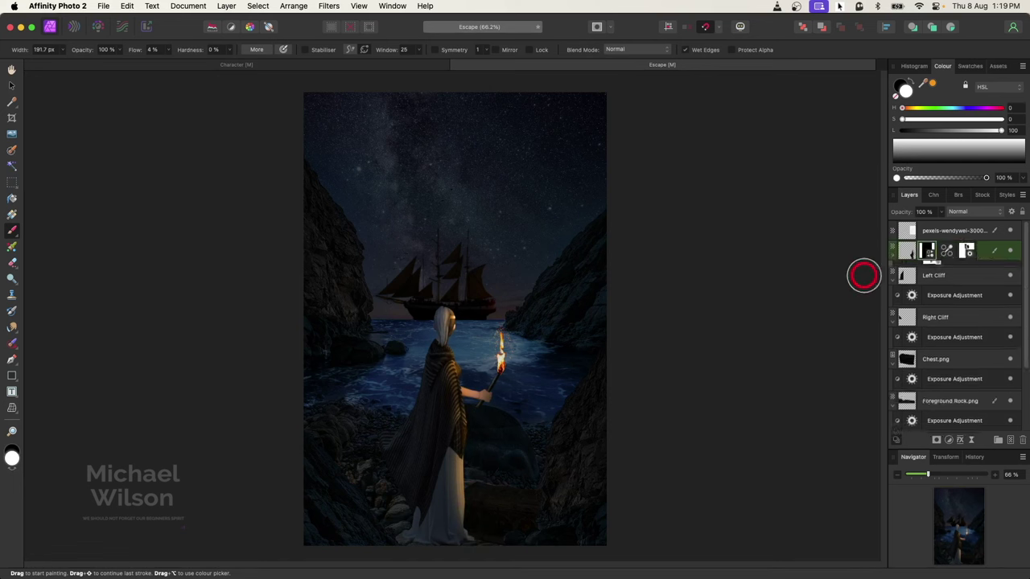
{"action": "double_click", "coordinate": [913, 376]}
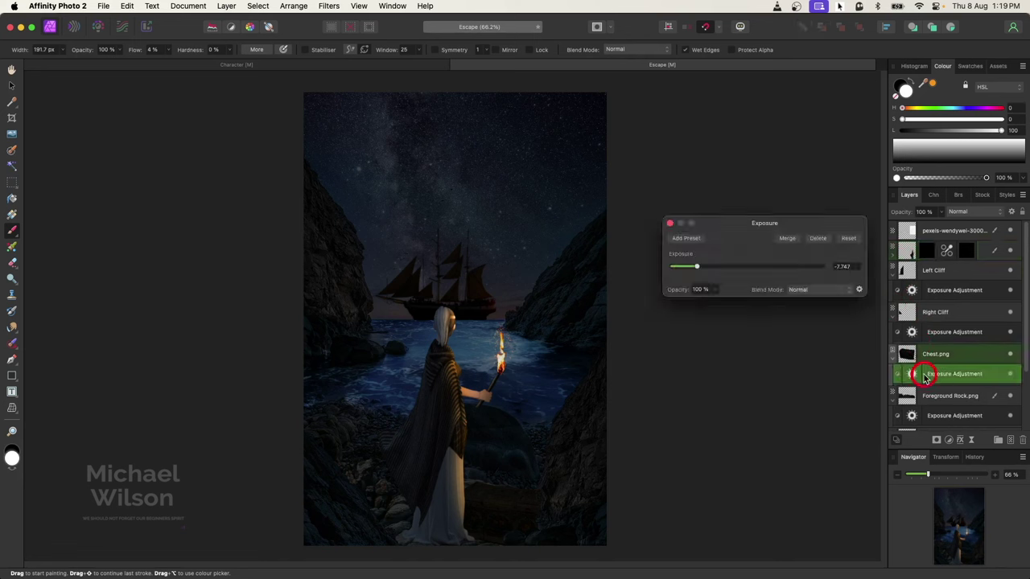
{"action": "left_click", "coordinate": [912, 81]}
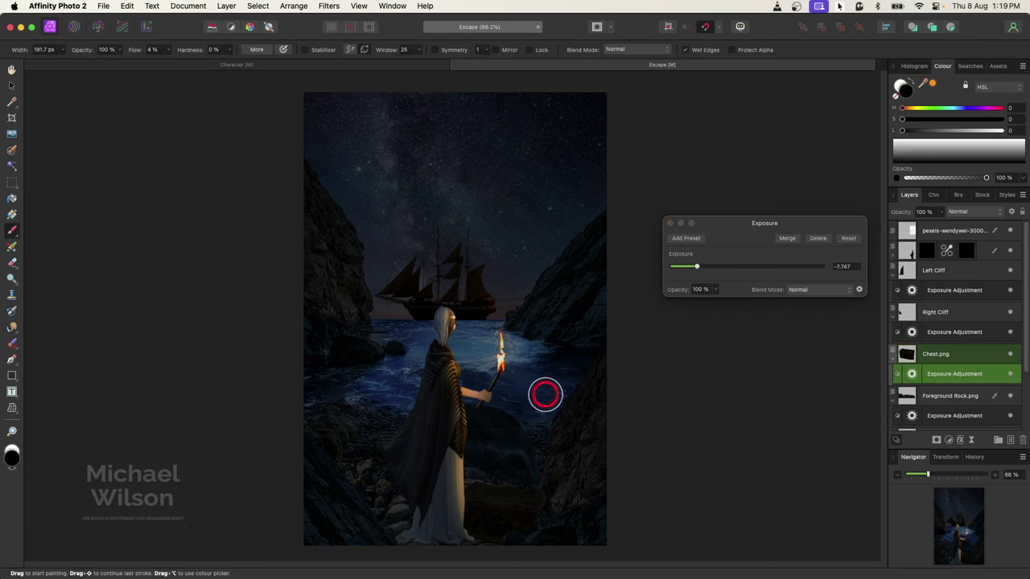
{"action": "mouse_move", "coordinate": [545, 395]}
{"action": "left_mouse_down"}
{"action": "mouse_move", "coordinate": [493, 444]}
{"action": "mouse_move", "coordinate": [497, 479]}
{"action": "mouse_move", "coordinate": [480, 473]}
{"action": "mouse_move", "coordinate": [530, 496]}
{"action": "mouse_move", "coordinate": [532, 486]}
{"action": "mouse_move", "coordinate": [484, 482]}
{"action": "mouse_move", "coordinate": [503, 465]}
{"action": "mouse_move", "coordinate": [560, 484]}
{"action": "mouse_move", "coordinate": [513, 529]}
{"action": "mouse_move", "coordinate": [520, 505]}
{"action": "left_mouse_up"}
Duplicate the Character's Recolour adjustment and move the copy into the Chest.png layer above its Exposure adjustment.
{"action": "key", "text": "x"}
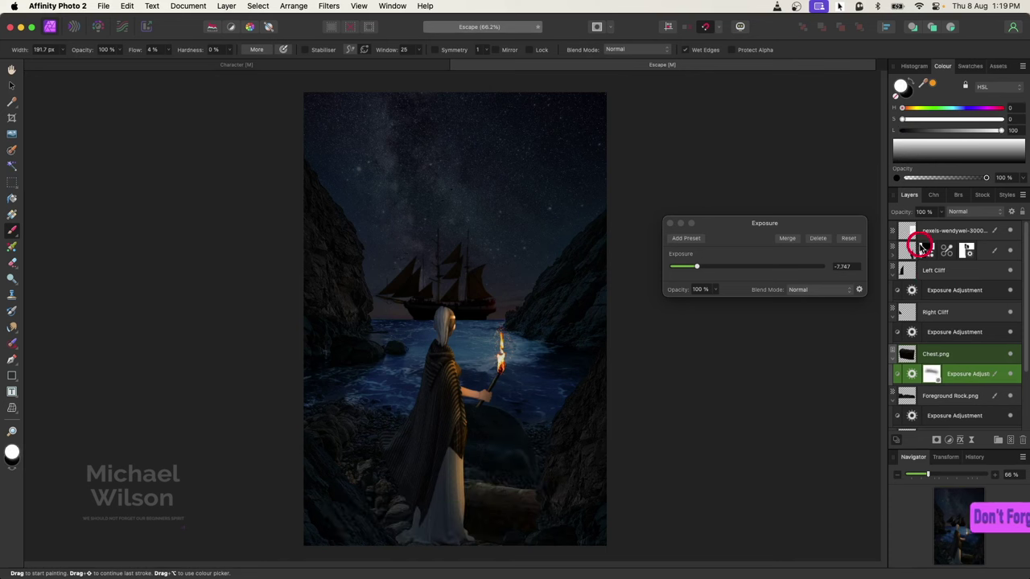
{"action": "left_click", "coordinate": [892, 253]}
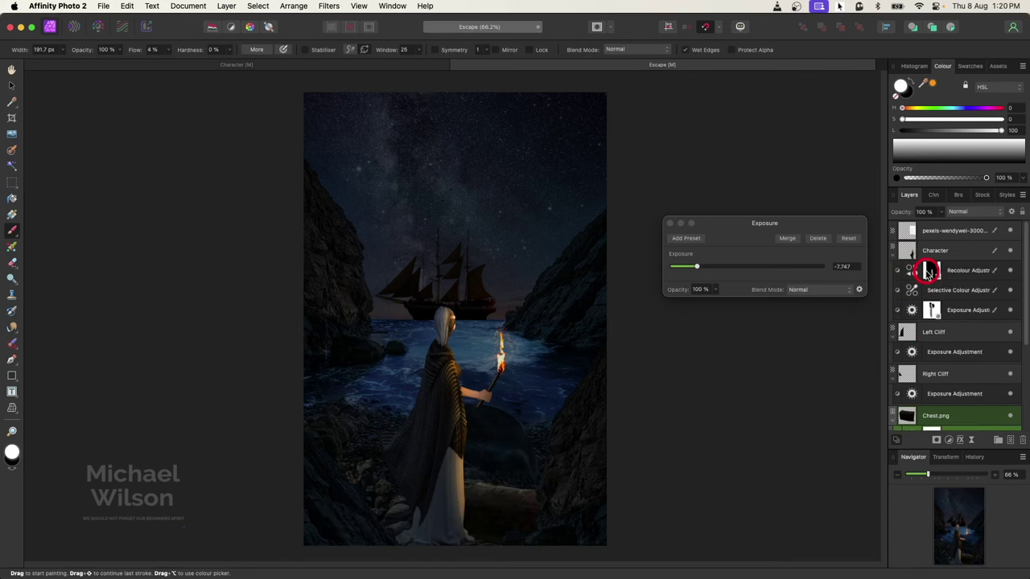
{"action": "double_click", "coordinate": [931, 272]}
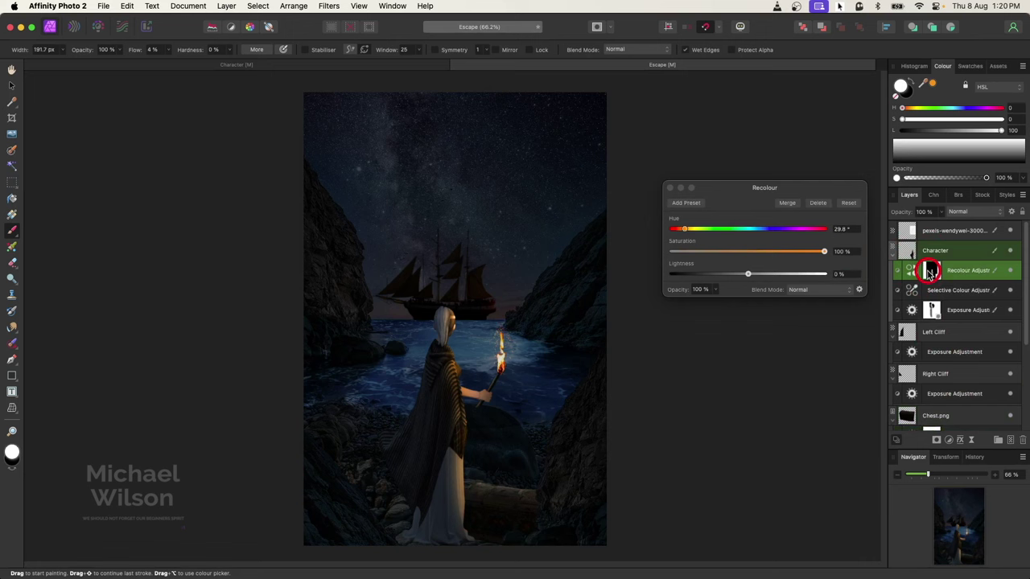
{"action": "key", "text": "super+j"}
{"action": "left_click_drag", "start_coordinate": [930, 273], "coordinate": [915, 297]}
Paint white on the chest's Recolour mask across its lid for an orange glow, and collapse the Chest.png and Right Cliff layers.
{"action": "left_click", "coordinate": [905, 83]}
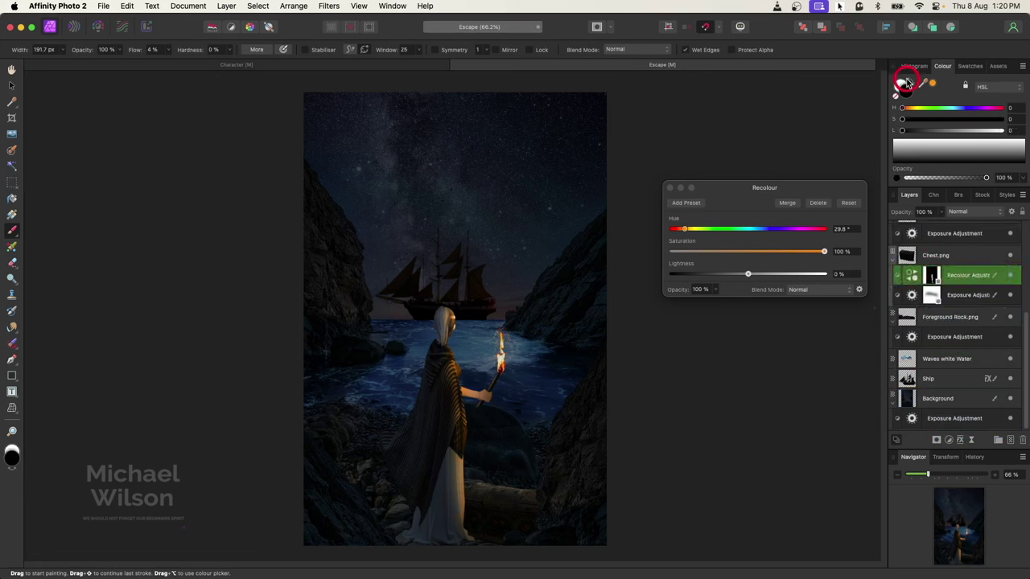
{"action": "left_click", "coordinate": [906, 81]}
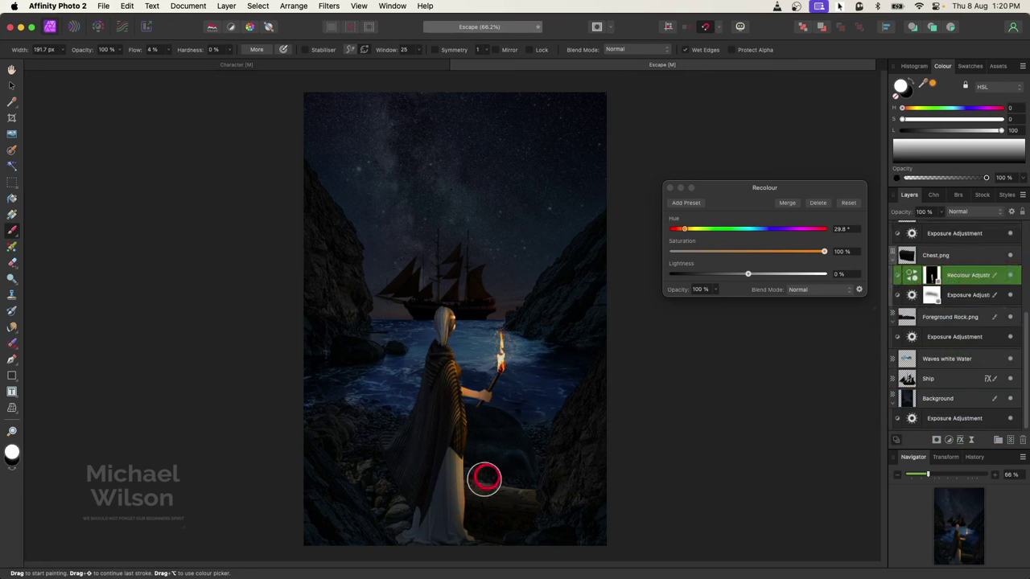
{"action": "mouse_move", "coordinate": [480, 487]}
{"action": "left_mouse_down"}
{"action": "mouse_move", "coordinate": [560, 495]}
{"action": "mouse_move", "coordinate": [481, 473]}
{"action": "mouse_move", "coordinate": [594, 471]}
{"action": "left_mouse_up"}
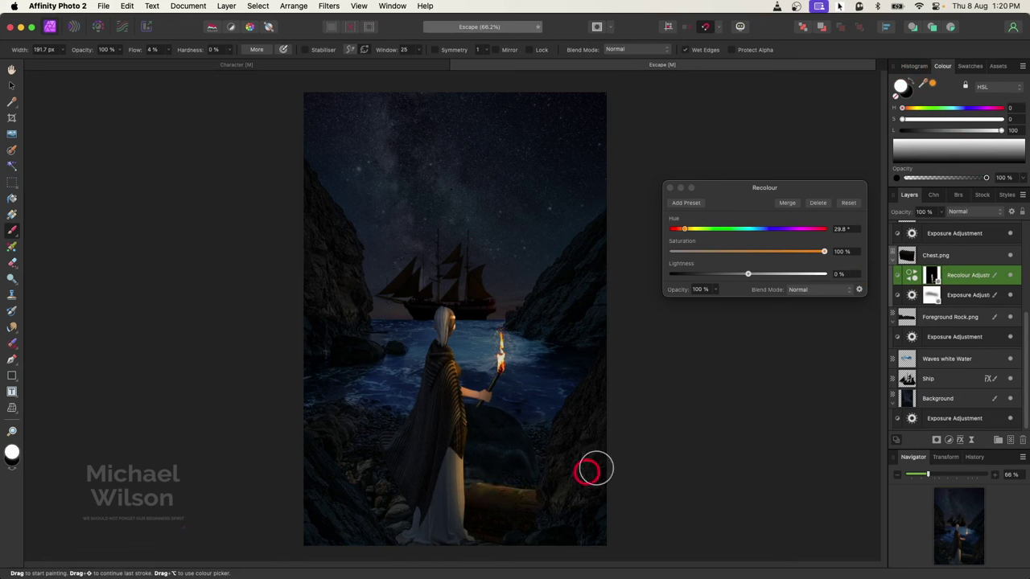
{"action": "left_click", "coordinate": [668, 189]}
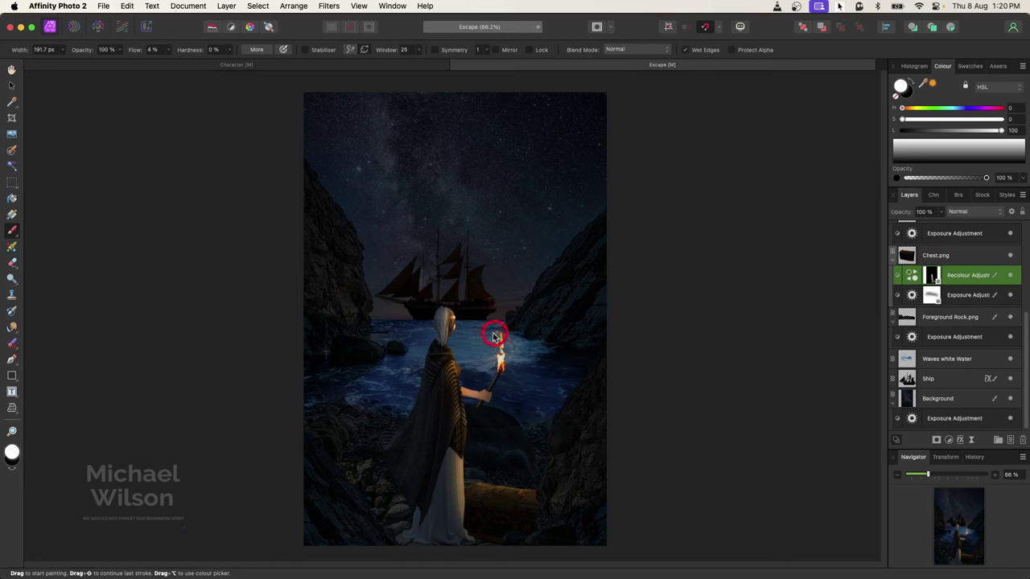
{"action": "left_click", "coordinate": [896, 263]}
{"action": "left_click", "coordinate": [895, 263]}
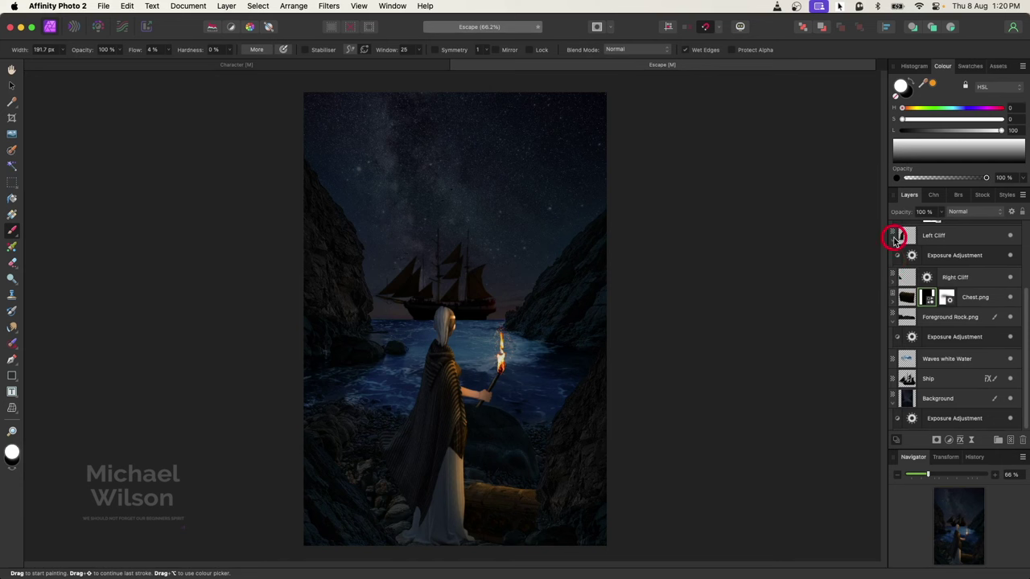
Paint black on the Left Cliff's Exposure adjustment along its torch-facing edge to brighten the rock.
{"action": "left_click", "coordinate": [896, 239]}
{"action": "left_click", "coordinate": [12, 86]}
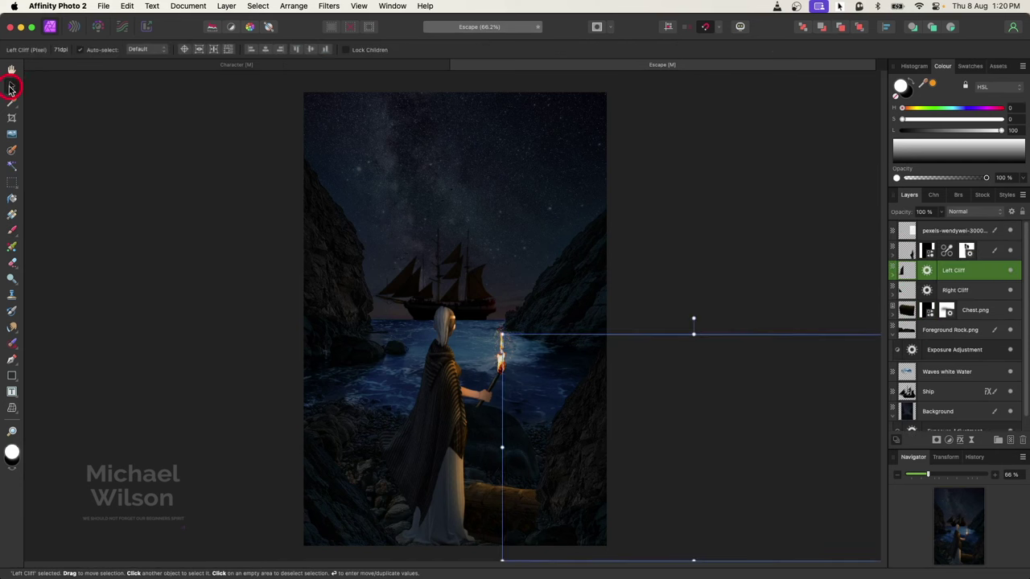
{"action": "left_click", "coordinate": [894, 275]}
{"action": "left_click", "coordinate": [911, 291]}
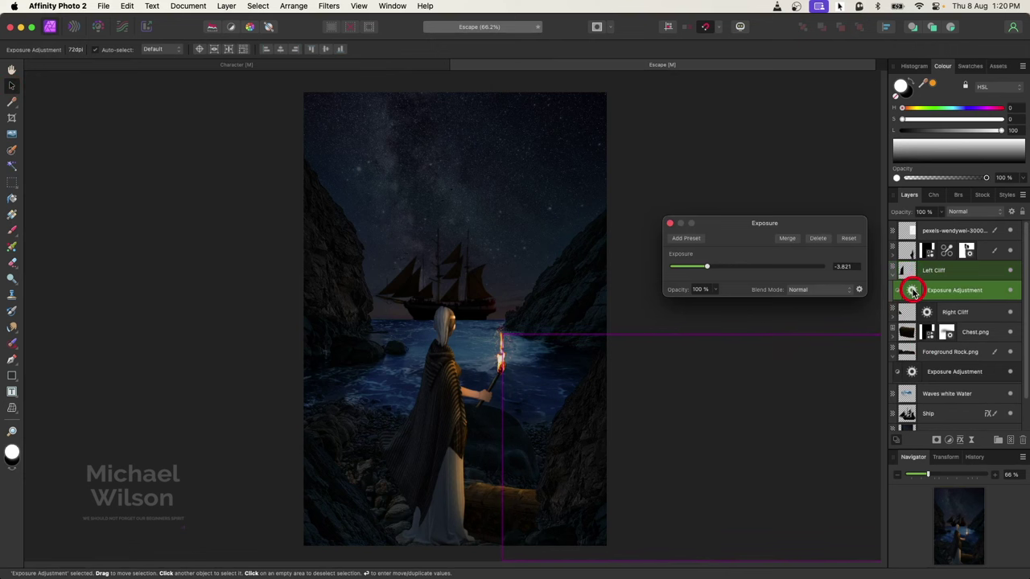
{"action": "left_click", "coordinate": [15, 230]}
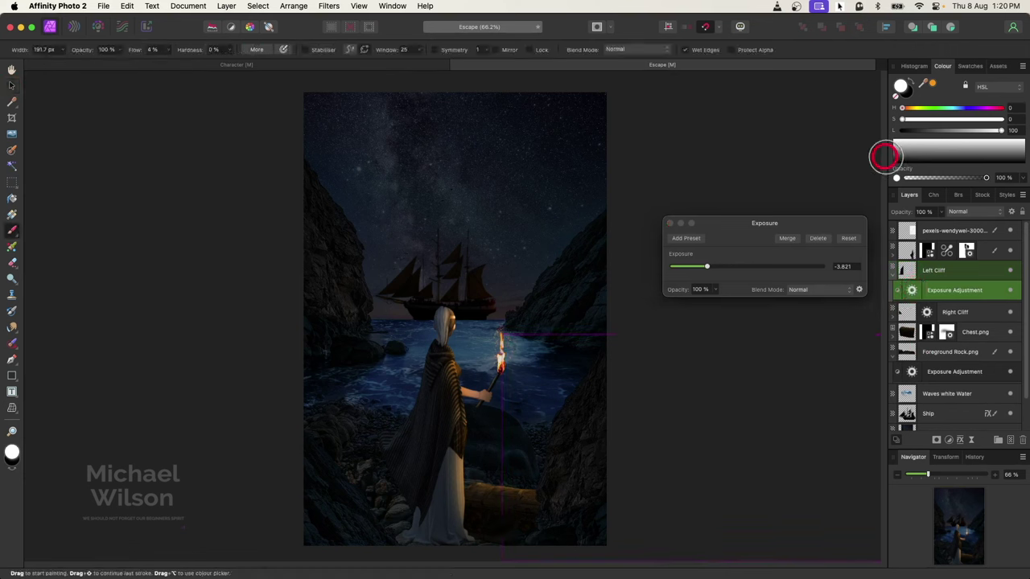
{"action": "left_click", "coordinate": [907, 83]}
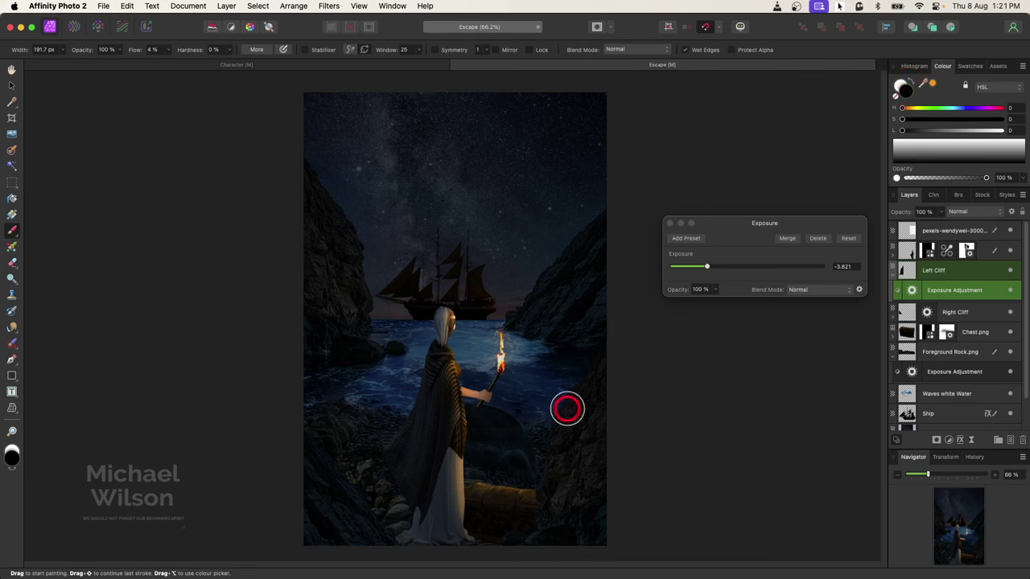
{"action": "mouse_move", "coordinate": [553, 427]}
{"action": "left_mouse_down"}
{"action": "mouse_move", "coordinate": [542, 437]}
{"action": "mouse_move", "coordinate": [579, 373]}
{"action": "mouse_move", "coordinate": [599, 384]}
{"action": "mouse_move", "coordinate": [546, 460]}
{"action": "mouse_move", "coordinate": [542, 402]}
{"action": "mouse_move", "coordinate": [577, 395]}
{"action": "left_mouse_up"}
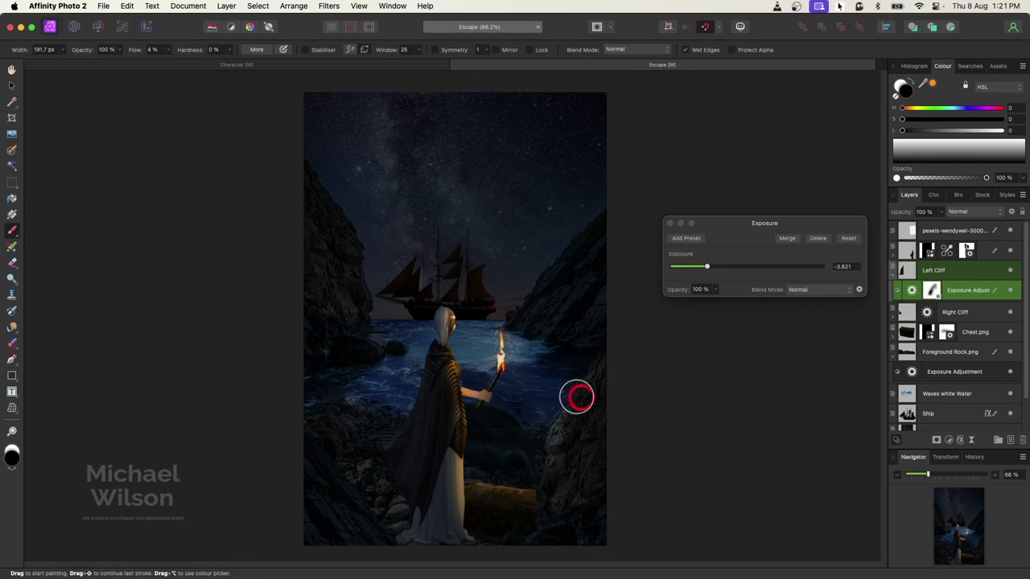
{"action": "left_click_drag", "start_coordinate": [918, 302], "coordinate": [930, 271]}
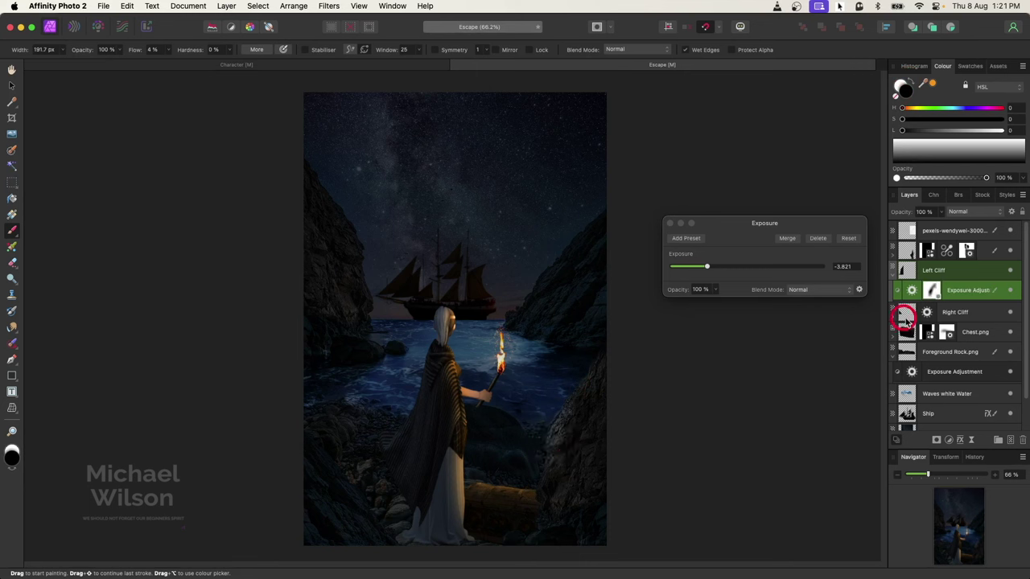
Duplicate the chest's Recolour adjustment into the Left Cliff layer above its Exposure adjustment, and make white the active painting colour.
{"action": "left_click_drag", "start_coordinate": [903, 319], "coordinate": [966, 334]}
{"action": "left_click", "coordinate": [889, 336]}
{"action": "left_click", "coordinate": [952, 351]}
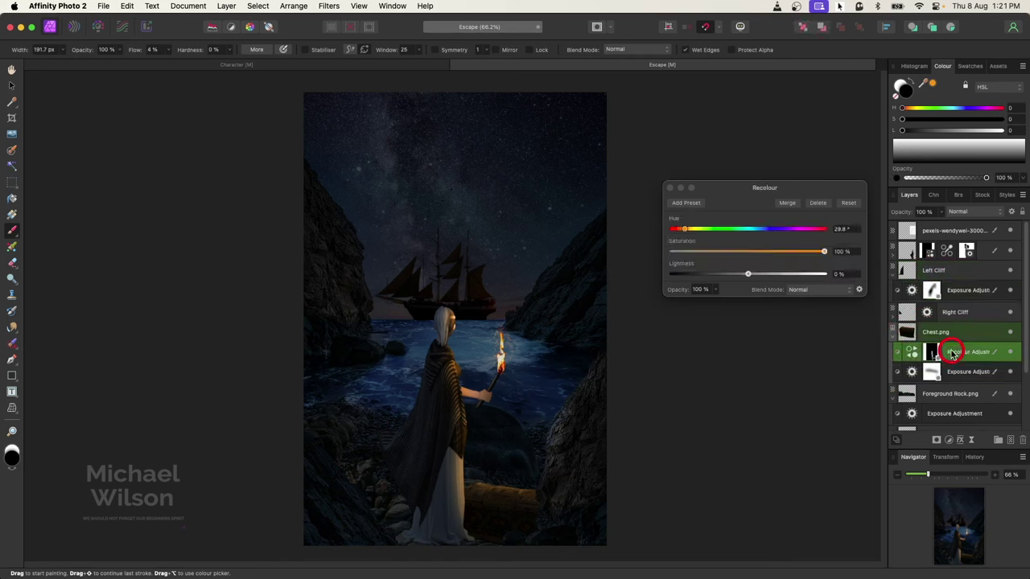
{"action": "key", "text": "super+j"}
{"action": "mouse_move", "coordinate": [951, 354]}
{"action": "left_mouse_down"}
{"action": "mouse_move", "coordinate": [921, 350]}
{"action": "mouse_move", "coordinate": [912, 273]}
{"action": "left_mouse_up"}
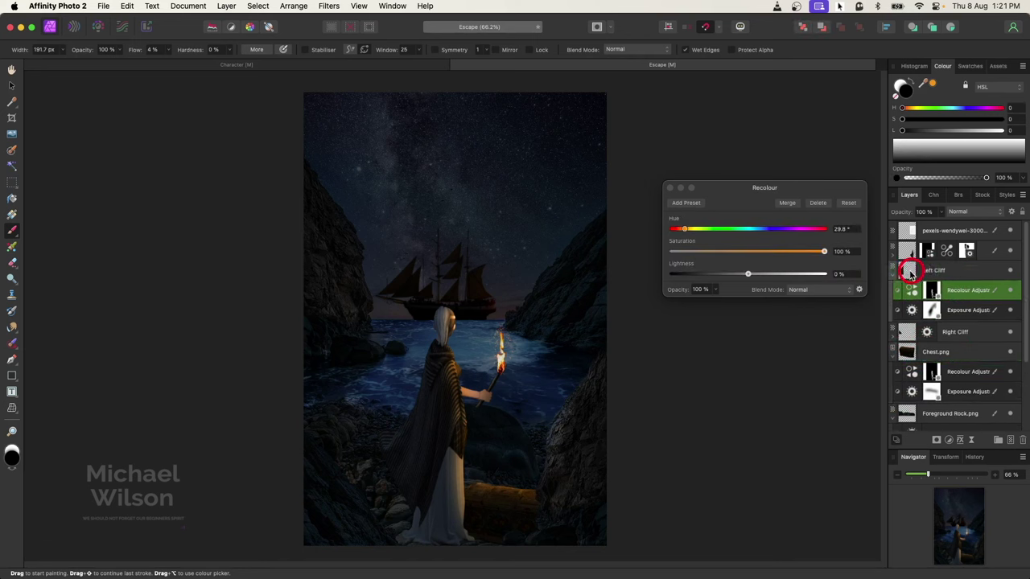
{"action": "left_click", "coordinate": [914, 86]}
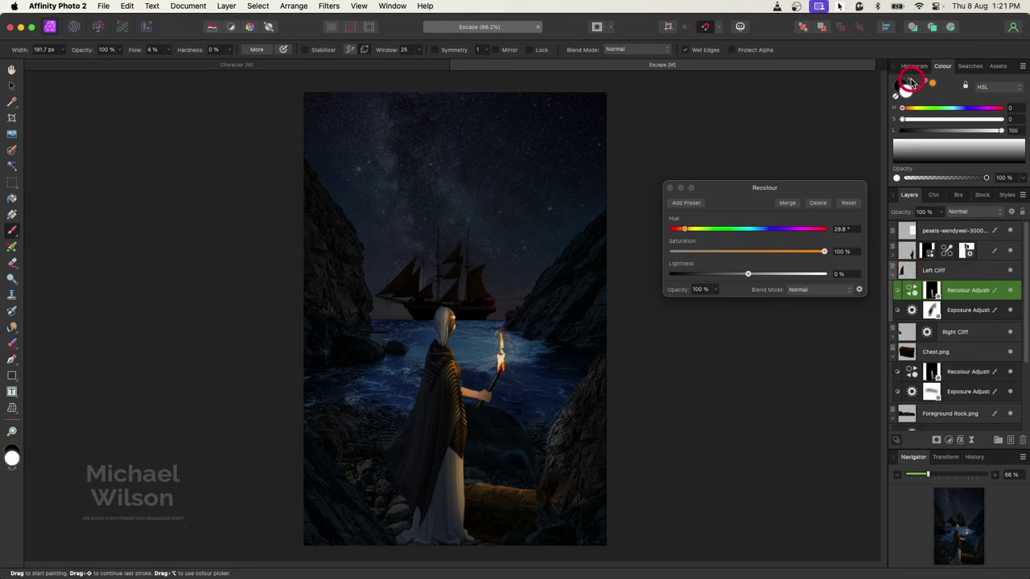
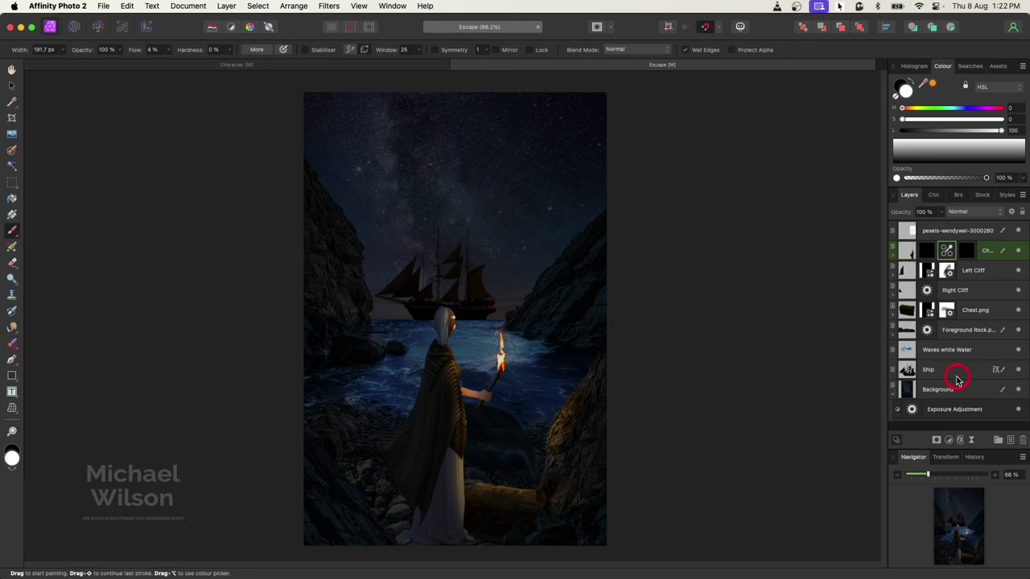
Add a new empty pixel layer directly above the Ship layer.
{"action": "left_click", "coordinate": [959, 375]}
{"action": "left_click", "coordinate": [1012, 441]}
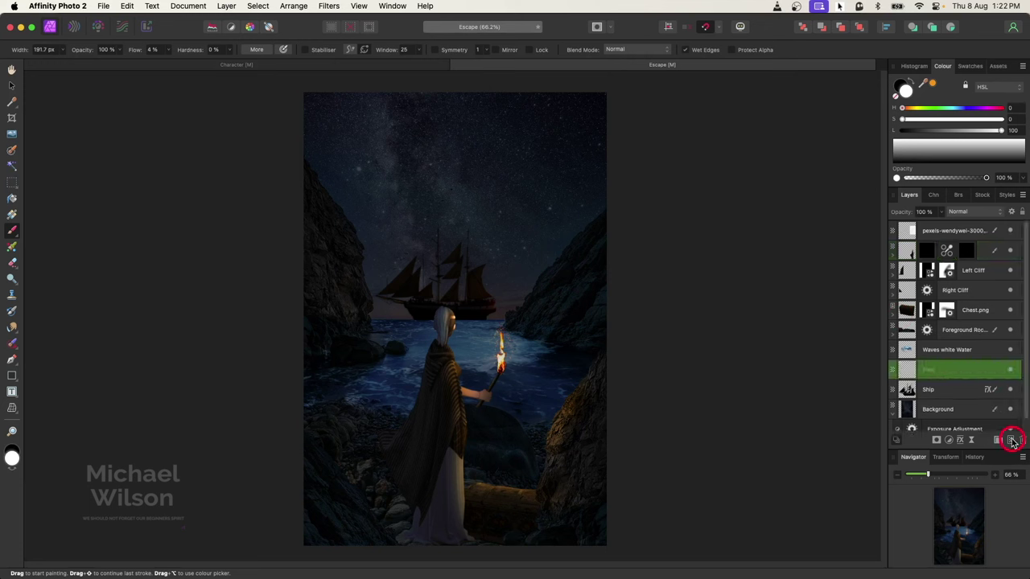
{"action": "left_click_drag", "start_coordinate": [908, 375], "coordinate": [918, 370]}
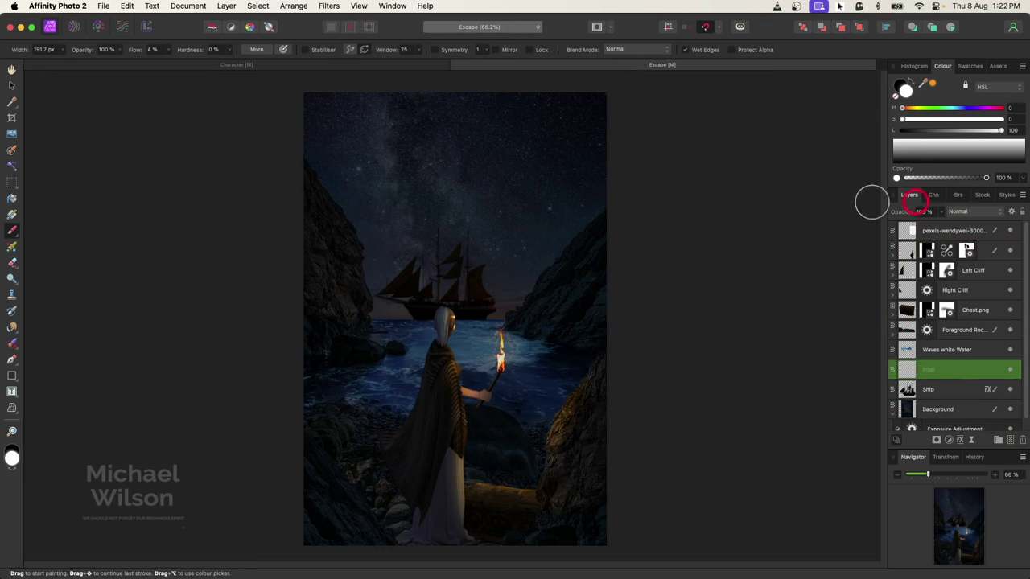
Choose the Oil Pastel Dense Blend brush from the Dry Media set and lower its flow to 30%.
{"action": "left_click", "coordinate": [958, 196]}
{"action": "left_click", "coordinate": [957, 209]}
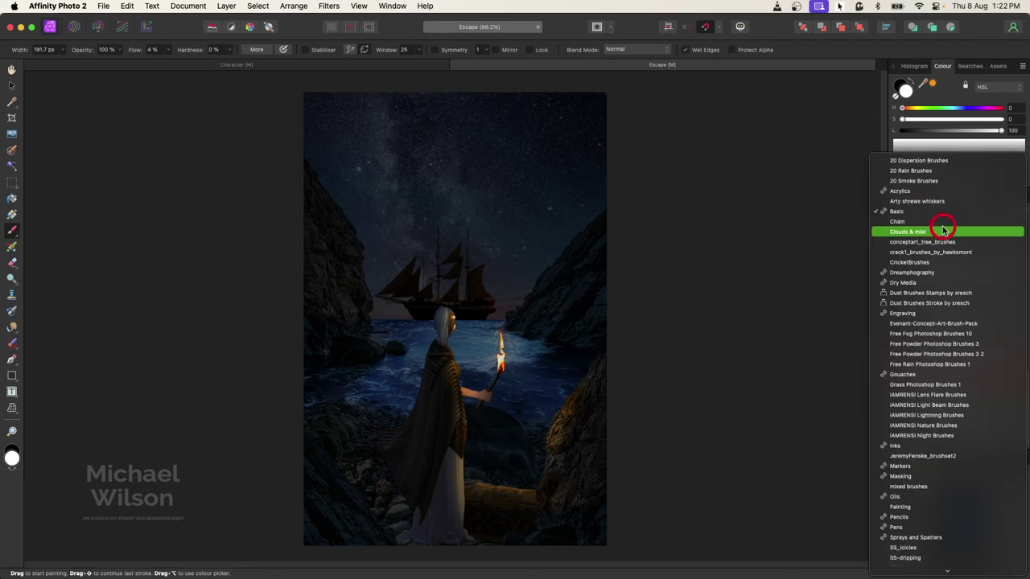
{"action": "left_click", "coordinate": [935, 282]}
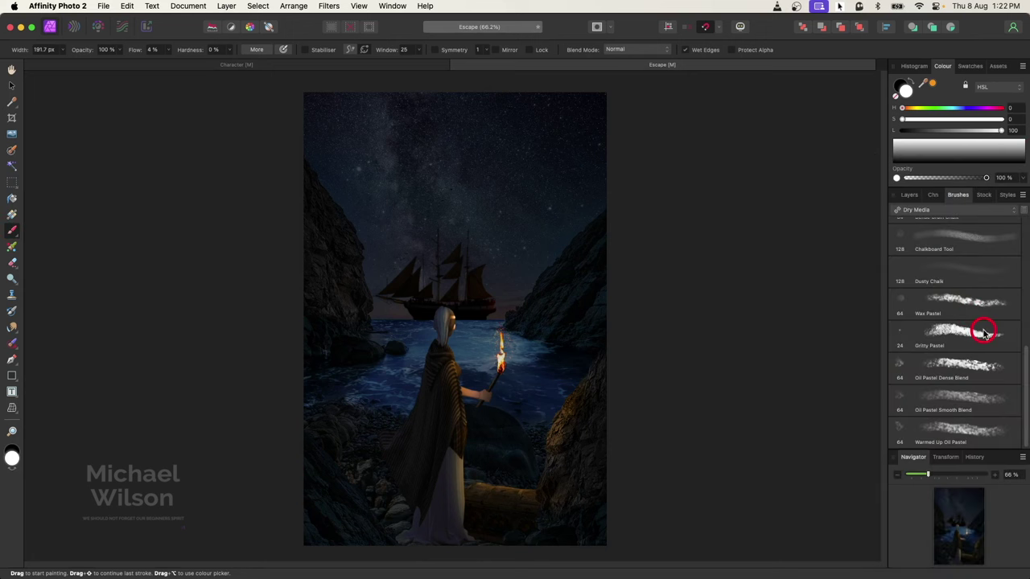
{"action": "left_click", "coordinate": [953, 370]}
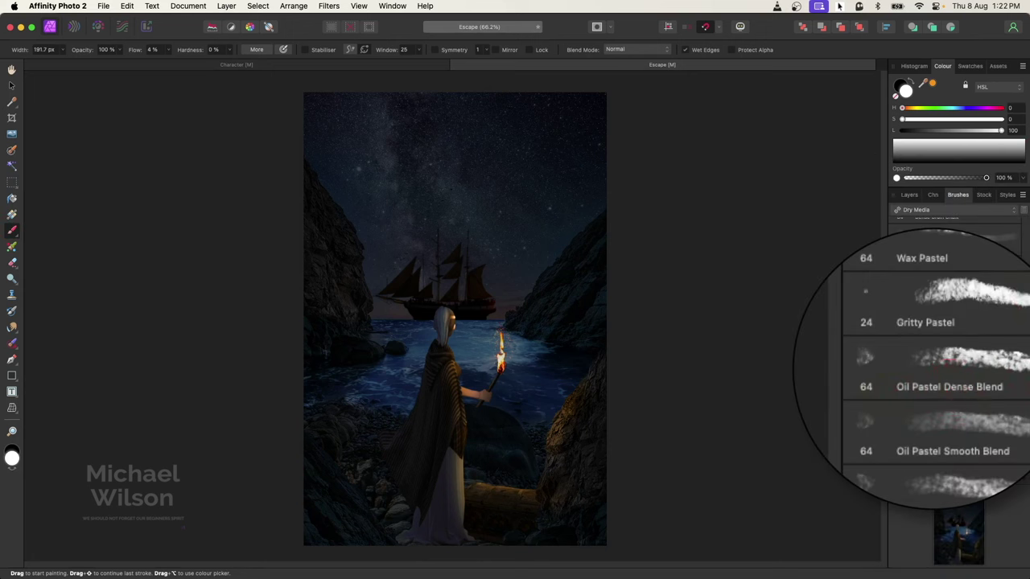
{"action": "left_click", "coordinate": [972, 377]}
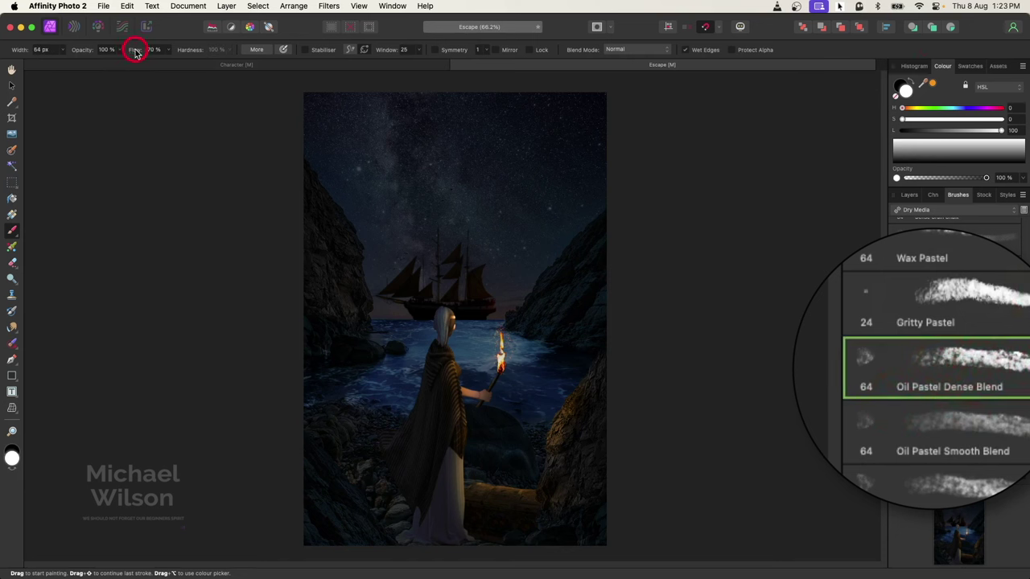
{"action": "left_click_drag", "start_coordinate": [135, 52], "coordinate": [125, 51]}
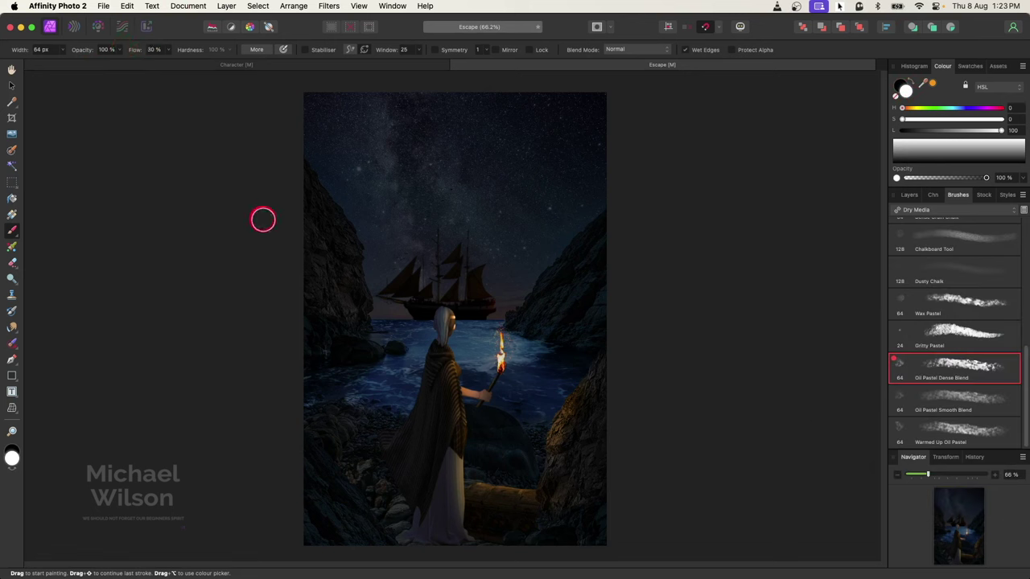
Reduce the brush to about 15 px and paint white foam on the new pixel layer along the ship's waterline.
{"action": "key", "text": "super+2"}
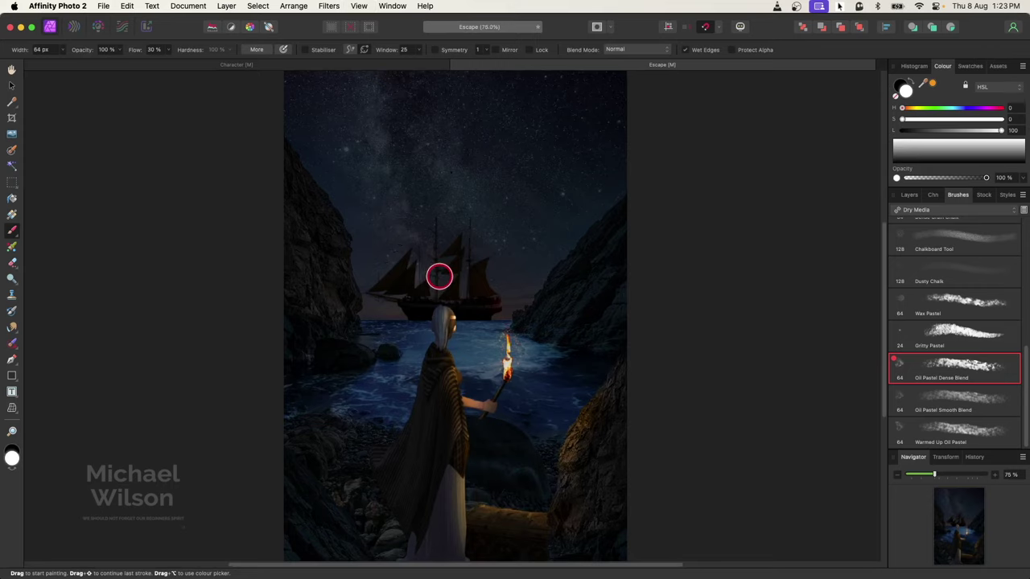
{"action": "key", "text": "super+equal"}
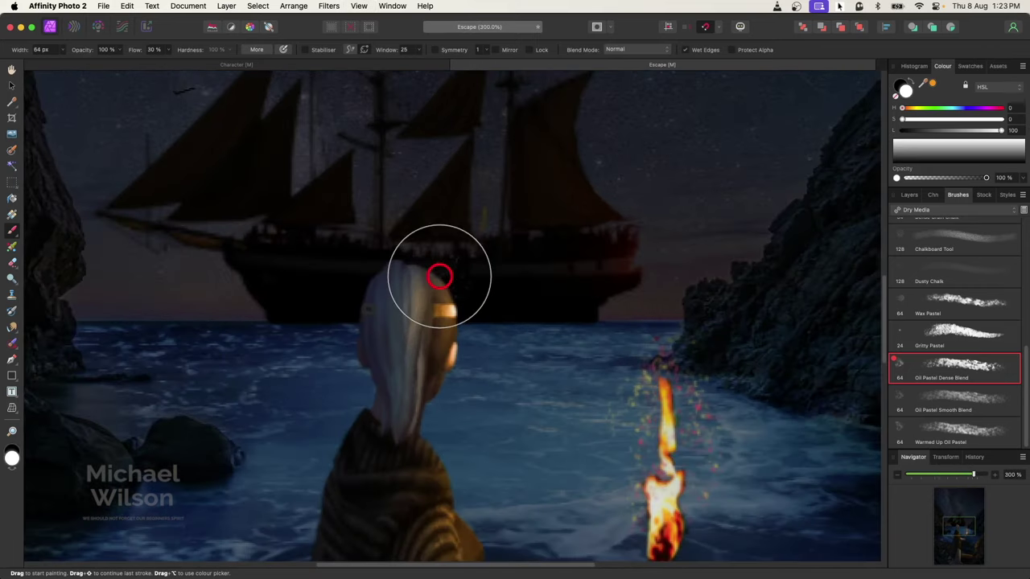
{"action": "key", "text": "bracketleft"}
{"action": "key", "text": "bracketleft"}
{"action": "key", "text": "bracketleft"}
{"action": "key", "text": "bracketleft"}
{"action": "key", "text": "bracketleft"}
{"action": "key", "text": "bracketleft"}
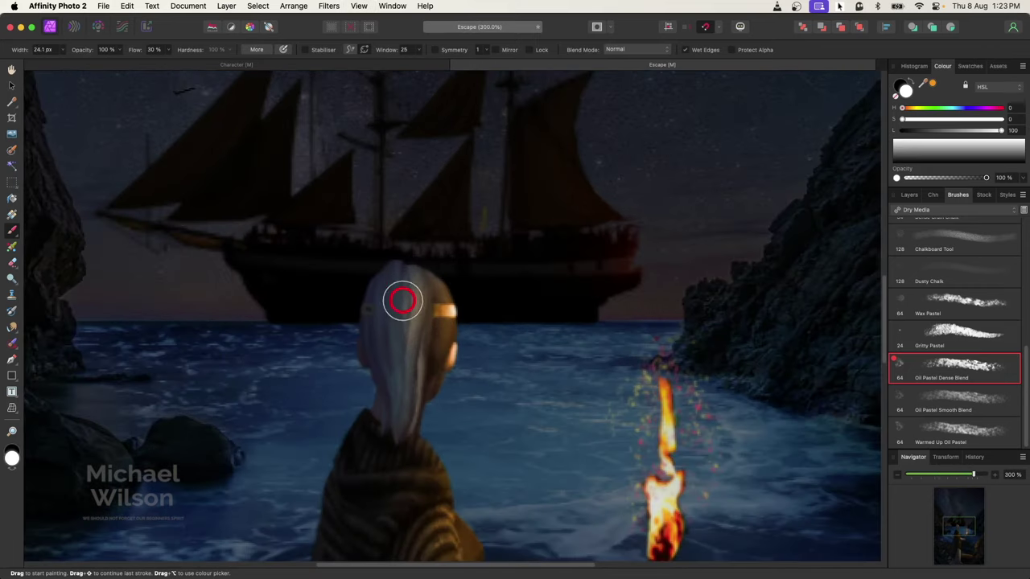
{"action": "left_click", "coordinate": [909, 195]}
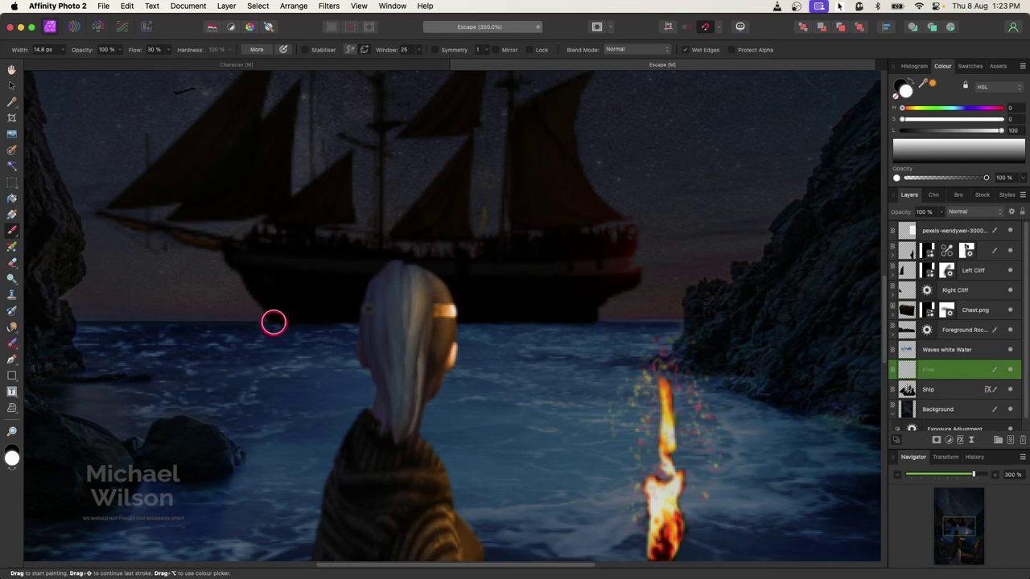
{"action": "mouse_move", "coordinate": [280, 323]}
{"action": "left_mouse_down"}
{"action": "mouse_move", "coordinate": [271, 320]}
{"action": "mouse_move", "coordinate": [347, 319]}
{"action": "mouse_move", "coordinate": [253, 322]}
{"action": "mouse_move", "coordinate": [373, 325]}
{"action": "left_mouse_up"}
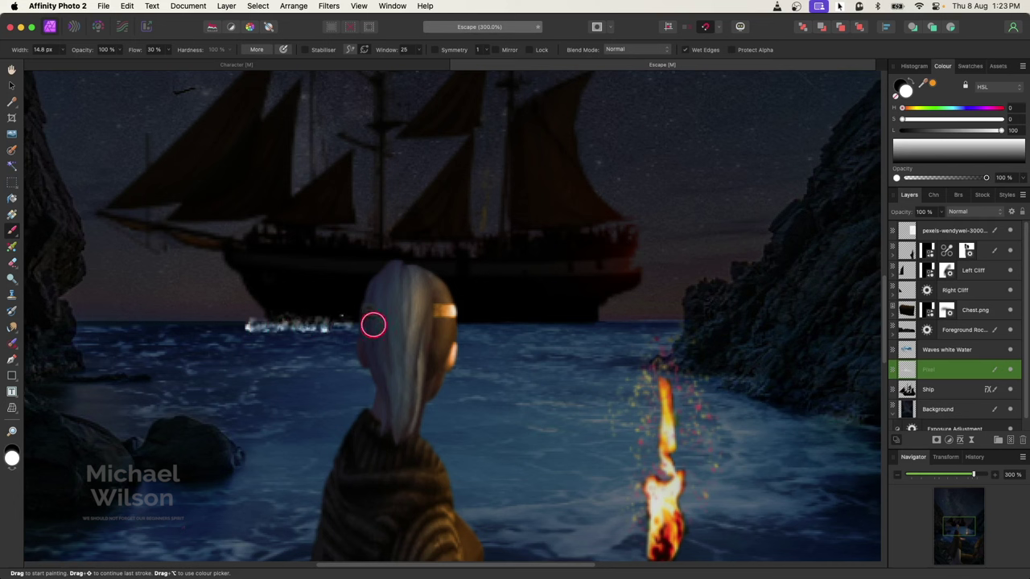
{"action": "mouse_move", "coordinate": [464, 325]}
{"action": "left_mouse_down"}
{"action": "mouse_move", "coordinate": [588, 323]}
{"action": "mouse_move", "coordinate": [469, 324]}
{"action": "left_mouse_up"}
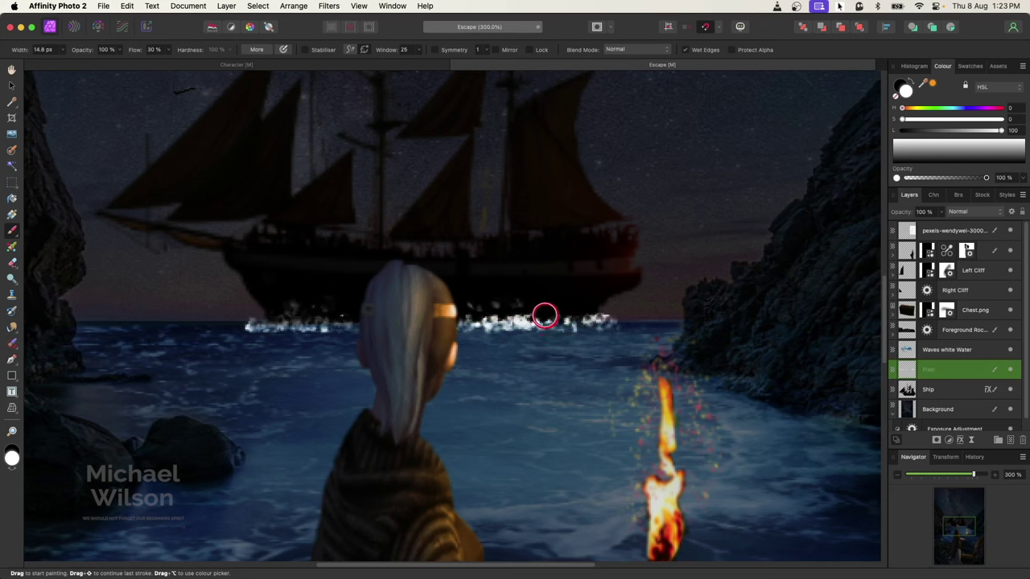
{"action": "key", "text": "super+0"}
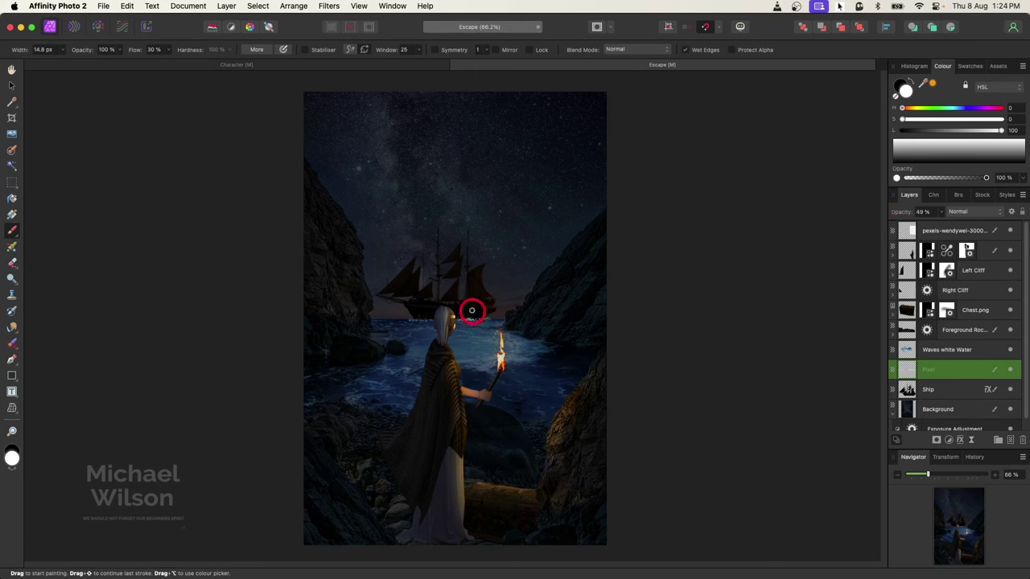
Add another pixel layer directly above Ship and choose the Light and Flare 3 Stamp brush from the Dreamphography set.
{"action": "left_click", "coordinate": [934, 390]}
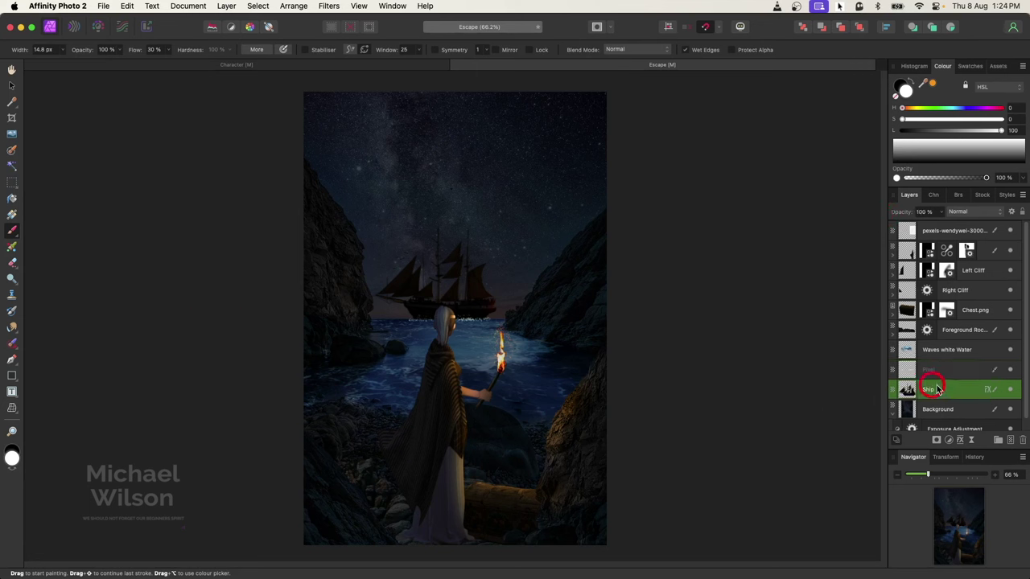
{"action": "left_click", "coordinate": [1010, 439]}
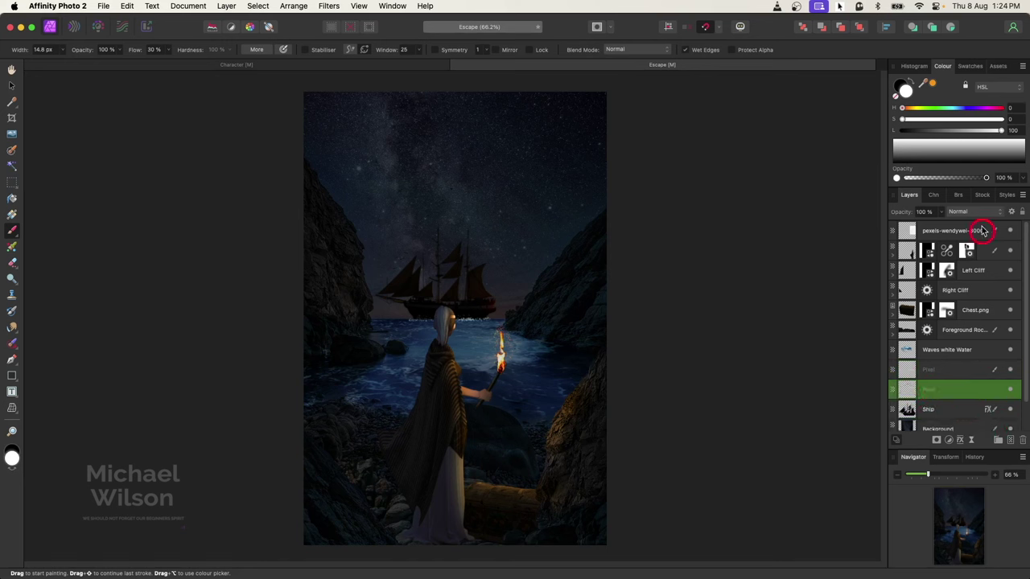
{"action": "left_click", "coordinate": [959, 196]}
{"action": "left_click", "coordinate": [940, 212]}
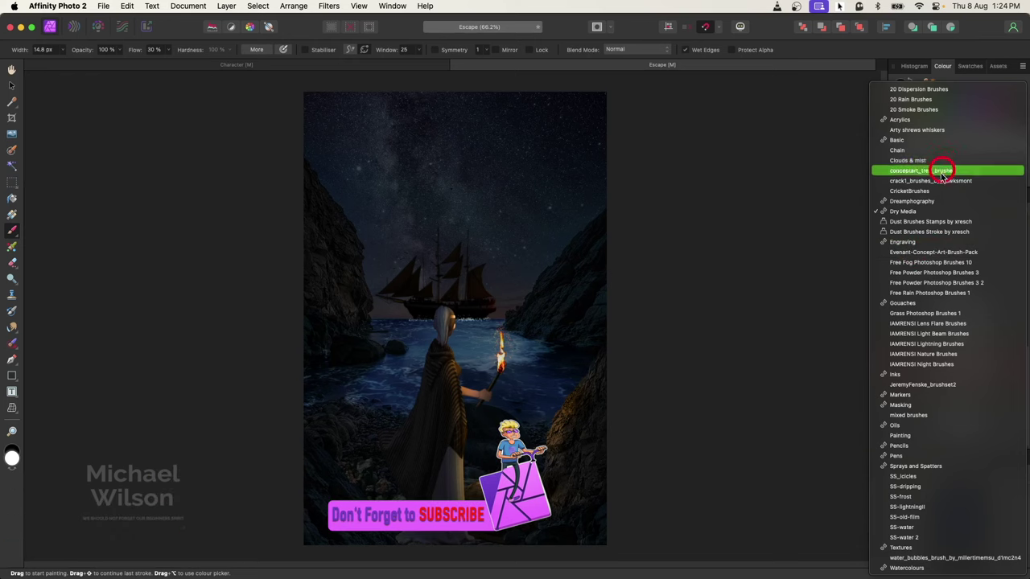
{"action": "left_click", "coordinate": [925, 201]}
{"action": "scroll", "coordinate": [952, 344], "scroll_direction": "down", "scroll_amount": 10}
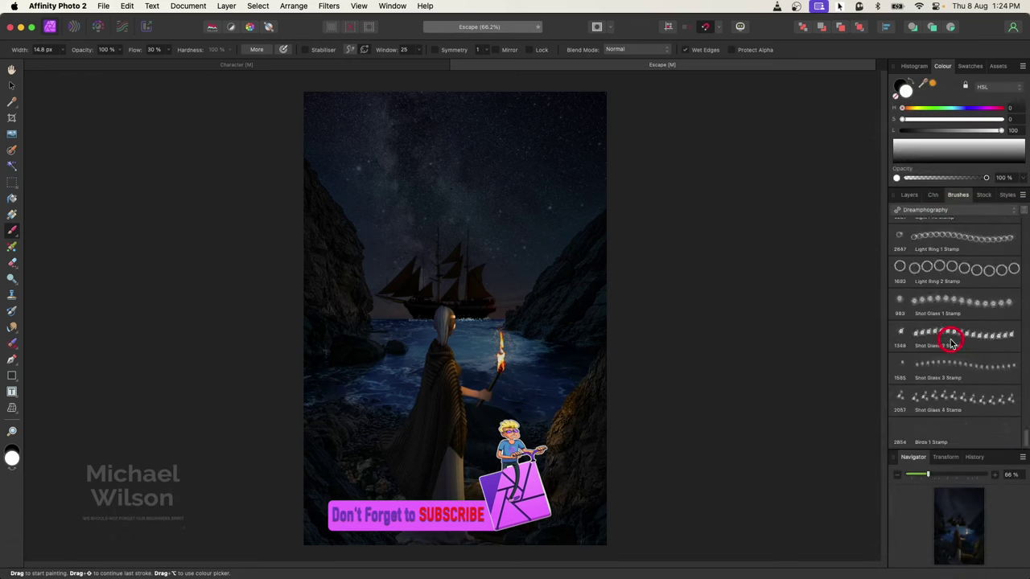
{"action": "scroll", "coordinate": [952, 344], "scroll_direction": "up", "scroll_amount": 5}
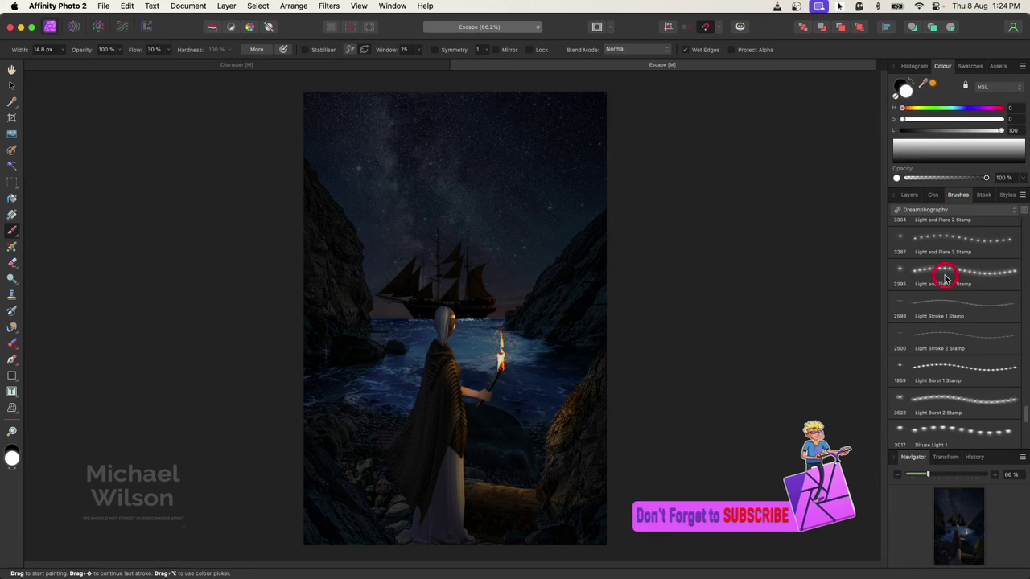
{"action": "left_click", "coordinate": [998, 241]}
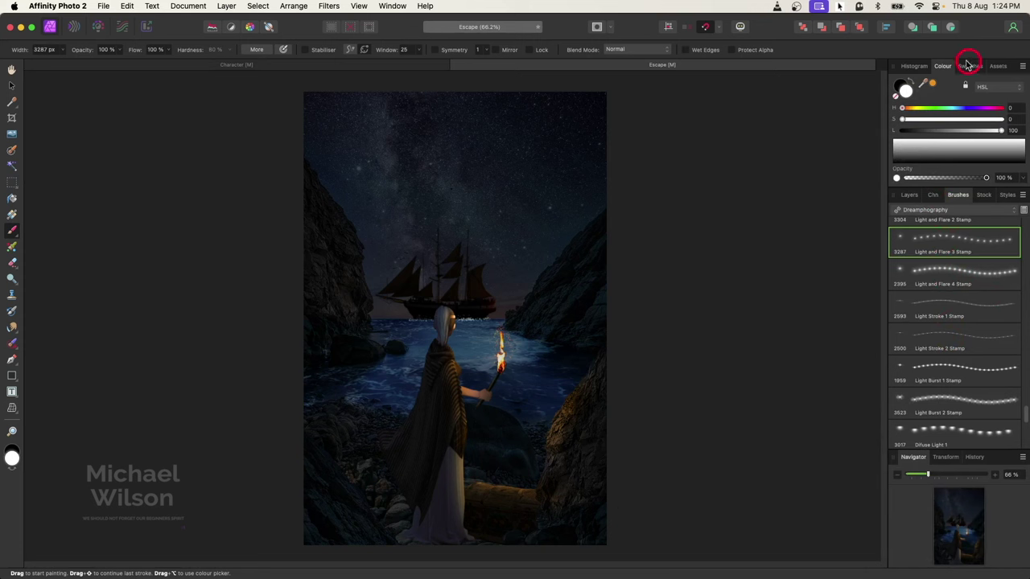
Set the brush colour to the bright yellow FEEA56.
{"action": "left_click", "coordinate": [900, 88]}
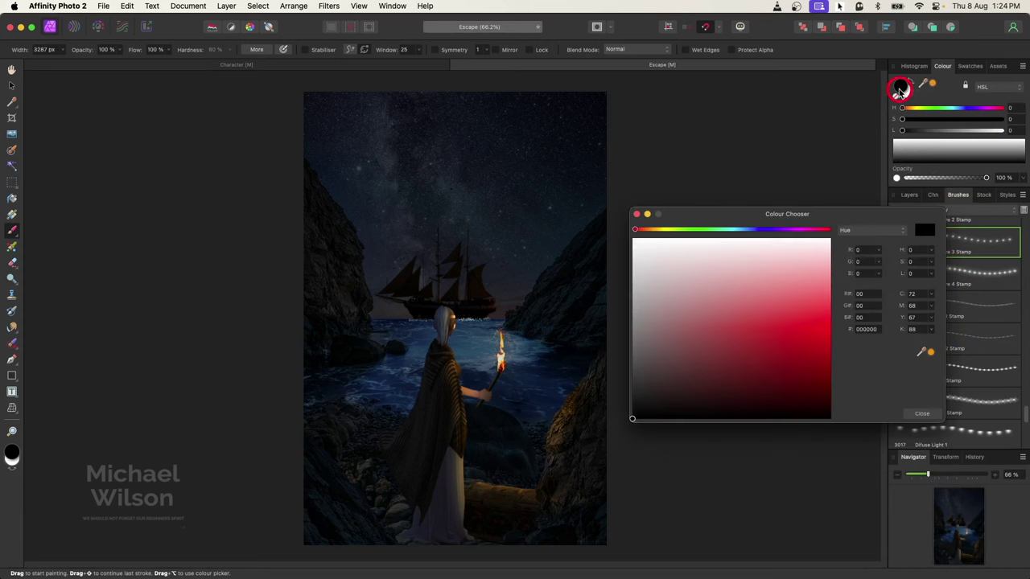
{"action": "left_click", "coordinate": [654, 230]}
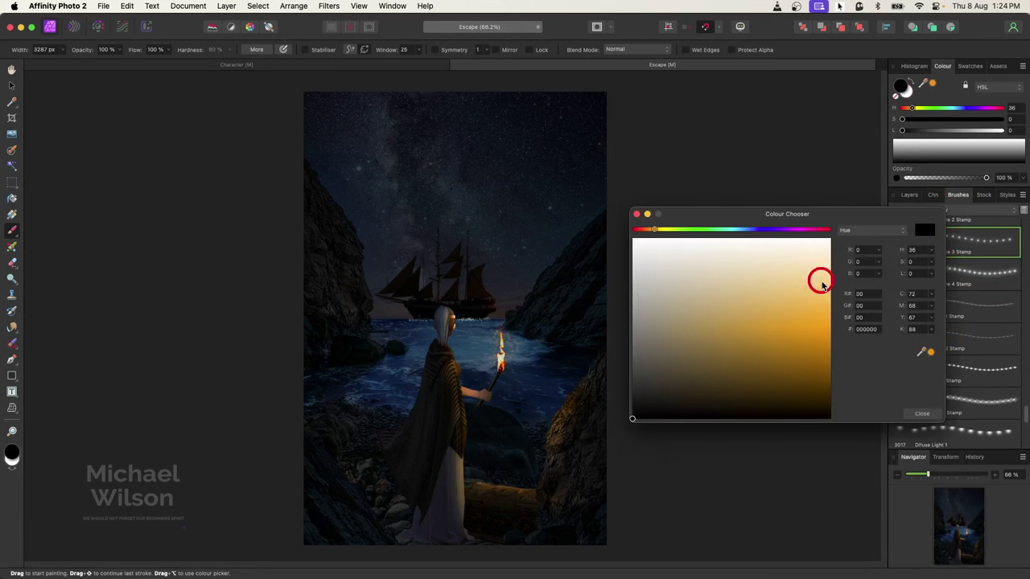
{"action": "left_click", "coordinate": [664, 230]}
{"action": "left_click", "coordinate": [826, 299]}
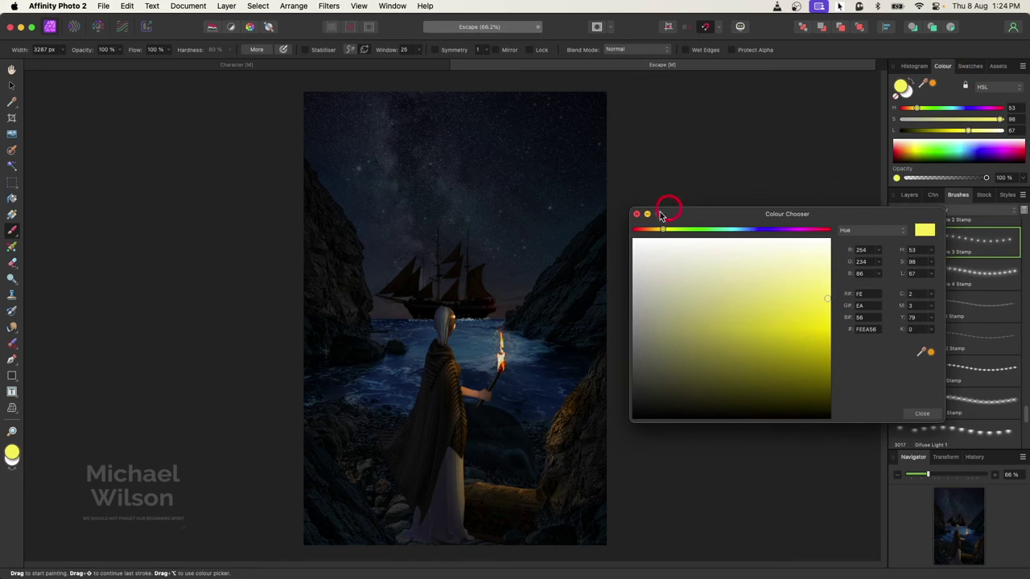
{"action": "left_click", "coordinate": [696, 175]}
{"action": "key", "text": "bracketleft"}
{"action": "left_click", "coordinate": [529, 283]}
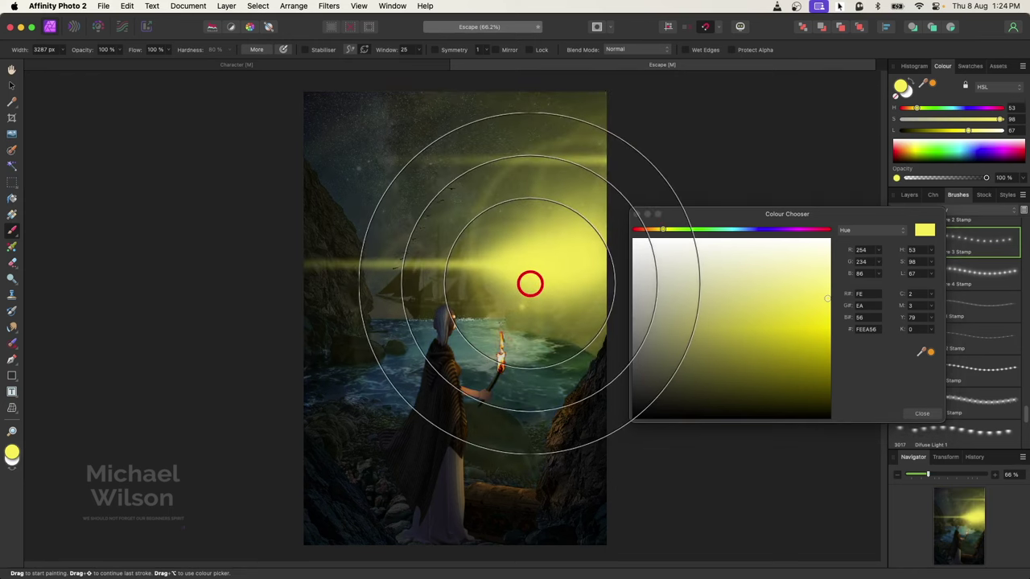
{"action": "key", "text": "cmd+z"}
Reduce the flare brush to 48 px and stamp a small yellow light flare on the ship's deck.
{"action": "key", "text": "bracketleft"}
{"action": "key", "text": "bracketleft"}
{"action": "key", "text": "bracketleft"}
{"action": "key", "text": "bracketleft"}
{"action": "key", "text": "bracketleft"}
{"action": "key", "text": "bracketleft"}
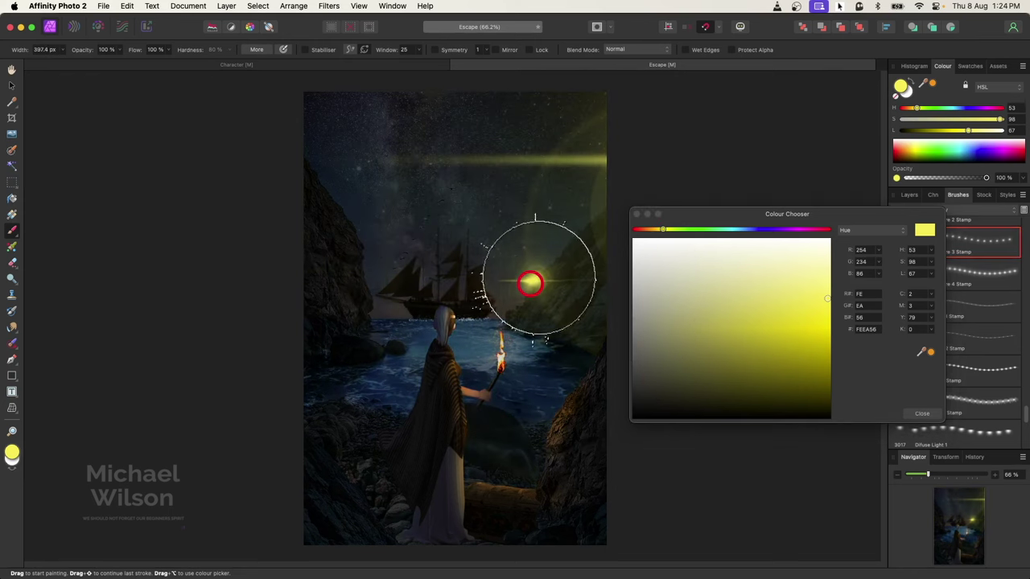
{"action": "key", "text": "bracketleft"}
{"action": "key", "text": "bracketleft"}
{"action": "key", "text": "bracketleft"}
{"action": "key", "text": "cmd+z"}
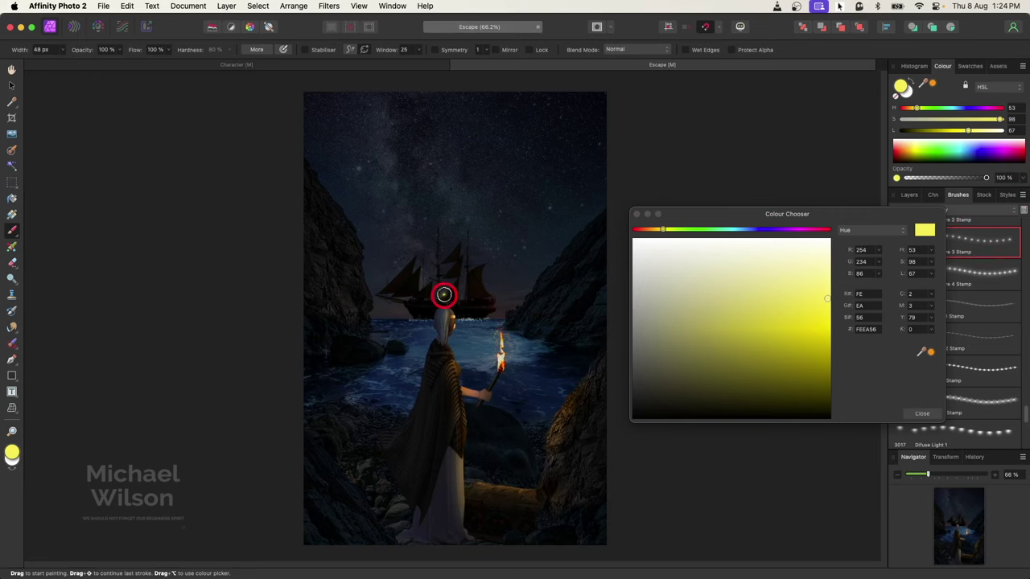
{"action": "scroll", "coordinate": [444, 294], "scroll_direction": "up", "scroll_amount": 10}
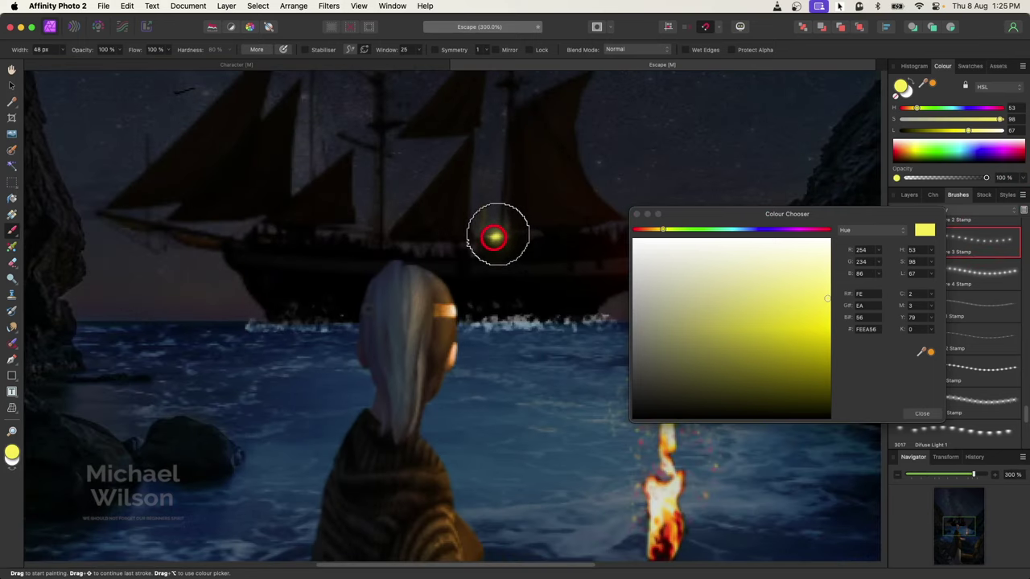
{"action": "left_click", "coordinate": [494, 237]}
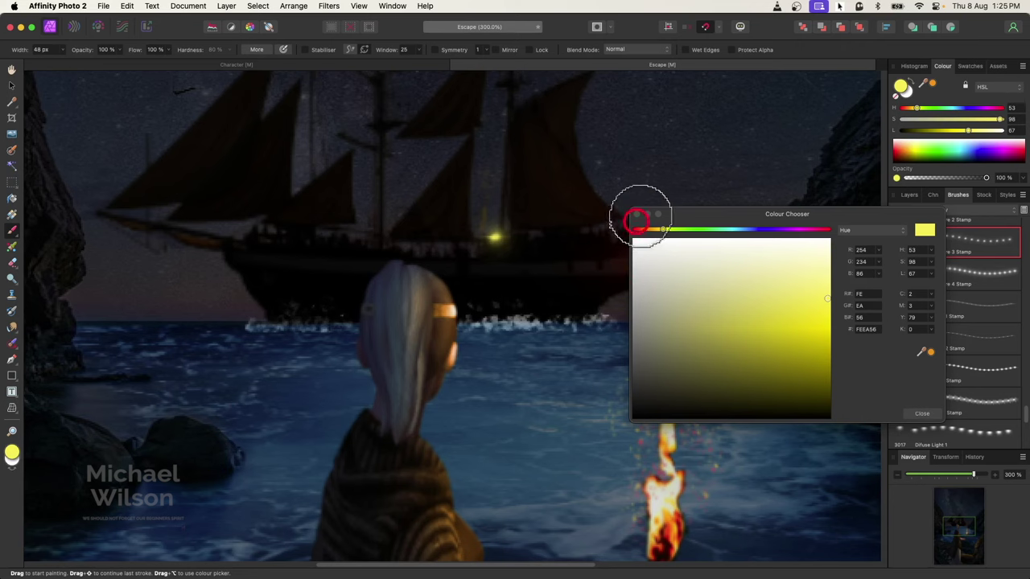
{"action": "left_click", "coordinate": [635, 215]}
{"action": "key", "text": "super+0"}
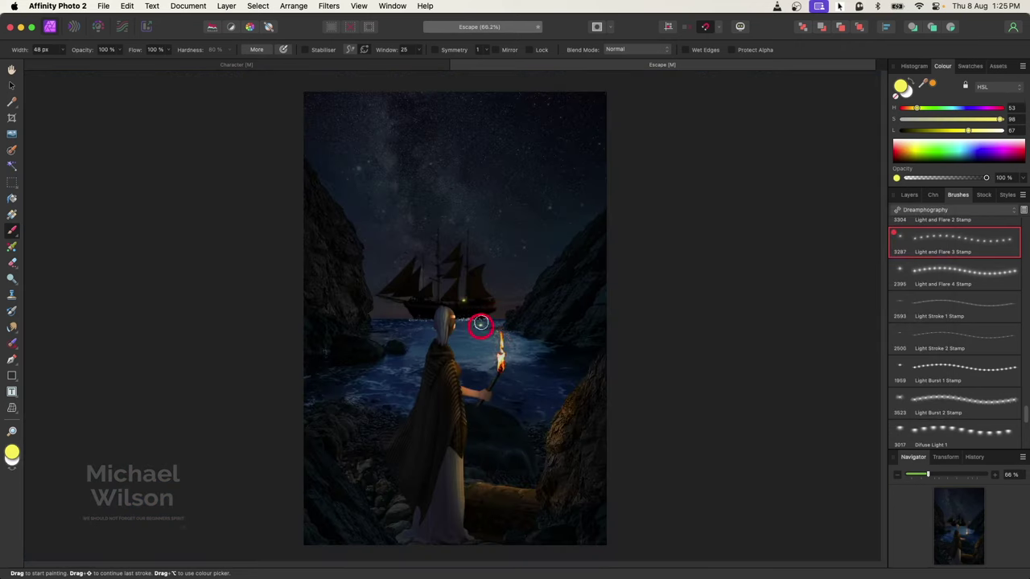
{"action": "left_click", "coordinate": [462, 301]}
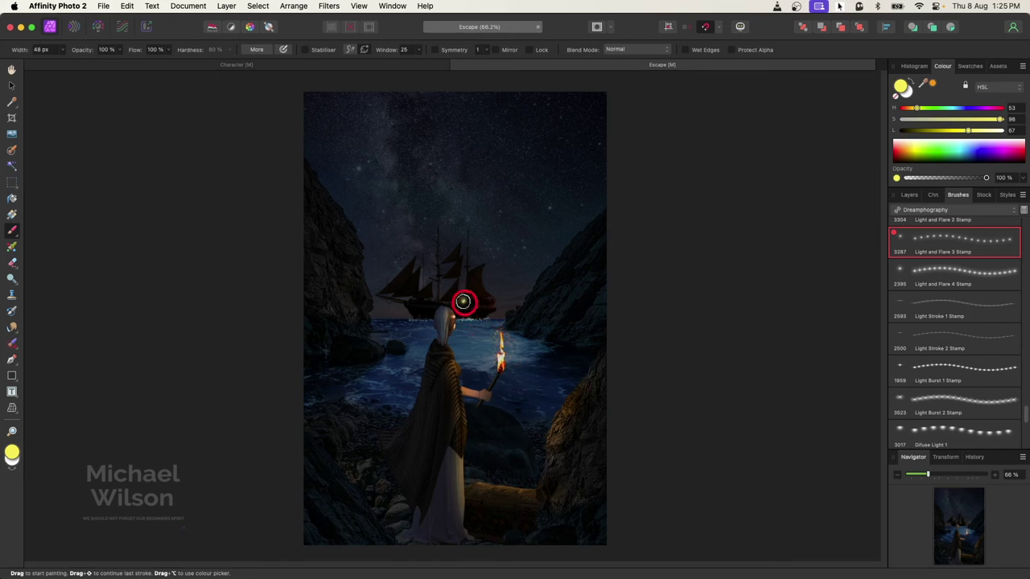
Set the lightness of the Character layer's Recolour adjustment to 7%.
{"action": "key", "text": "F7"}
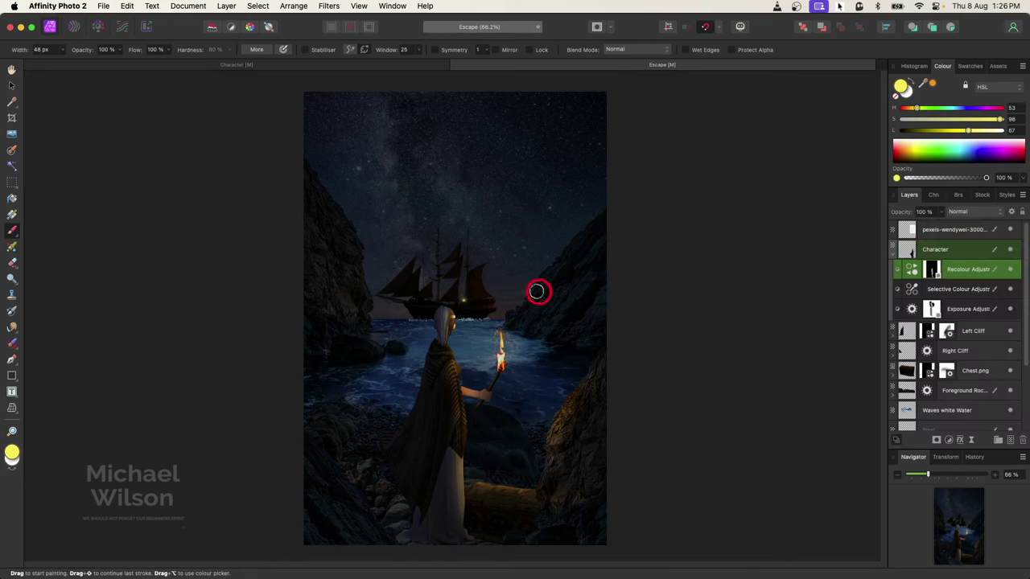
{"action": "double_click", "coordinate": [913, 272]}
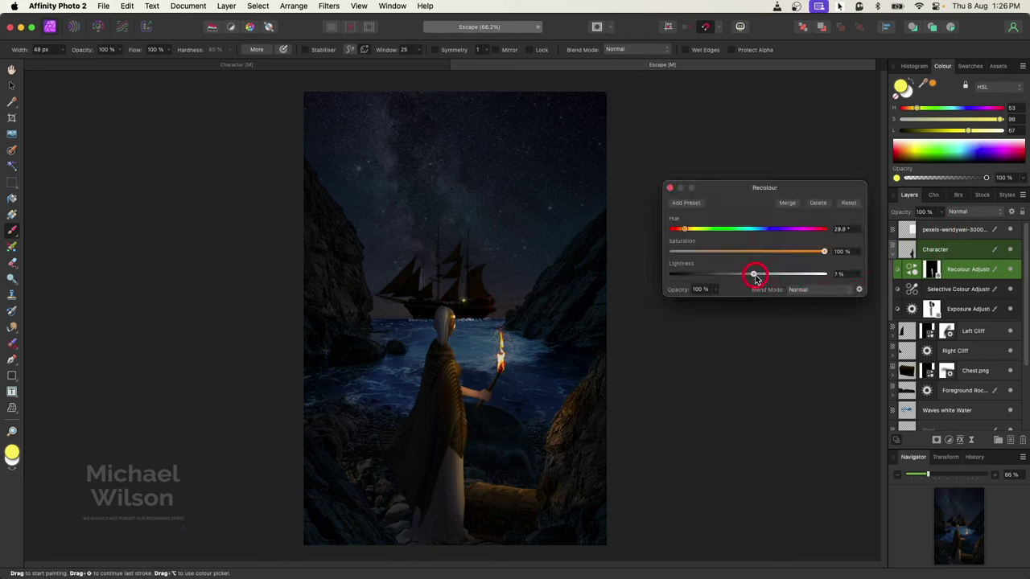
{"action": "left_click", "coordinate": [670, 188]}
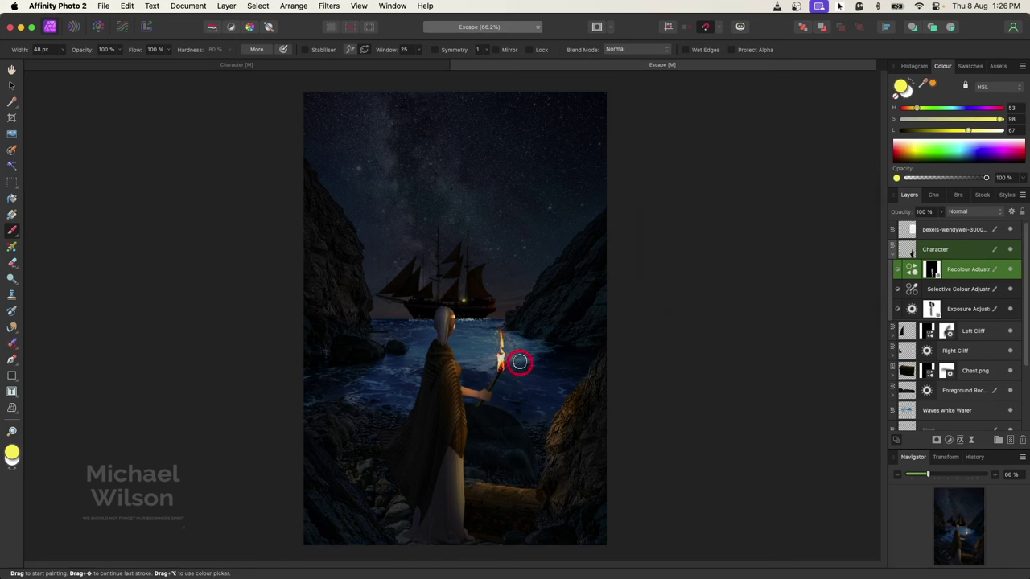
Add a pixel layer directly above Character and set its blend mode to Glow.
{"action": "left_click_drag", "start_coordinate": [931, 304], "coordinate": [940, 247]}
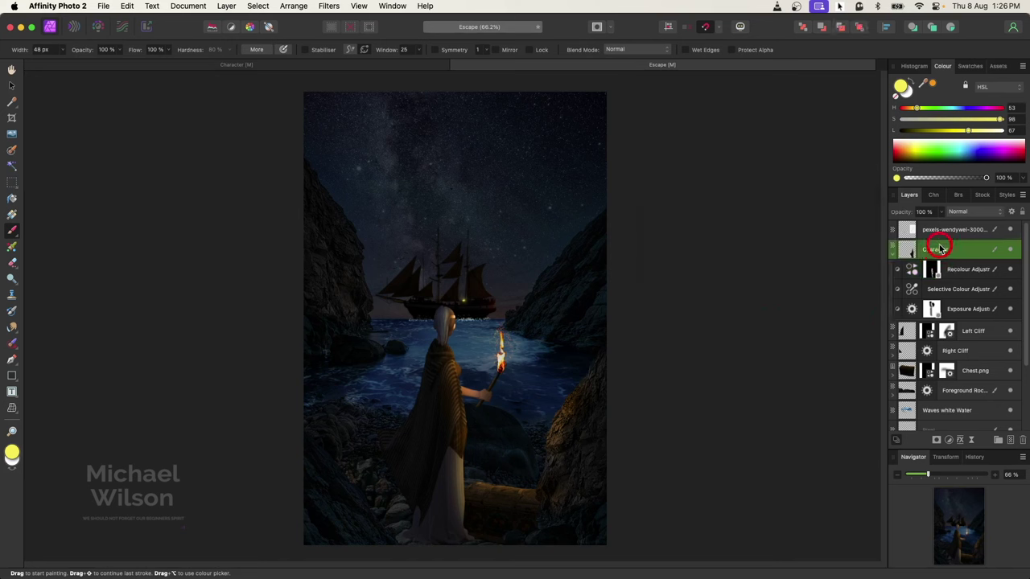
{"action": "left_click", "coordinate": [1011, 441]}
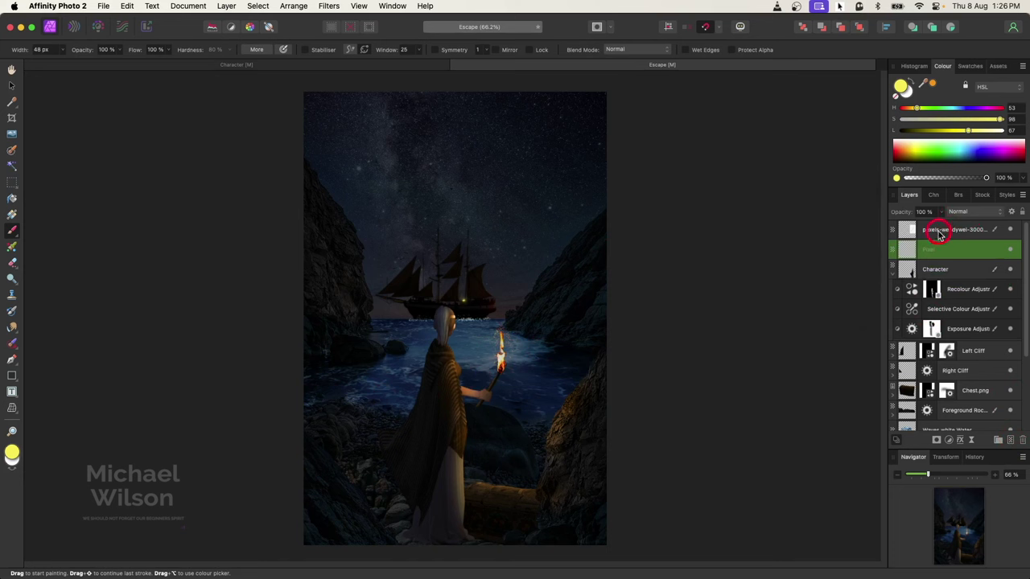
{"action": "left_click_drag", "start_coordinate": [958, 212], "coordinate": [957, 543]}
Choose a soft 128 px round brush with 0% hardness from the Basic brush set.
{"action": "left_click", "coordinate": [960, 196]}
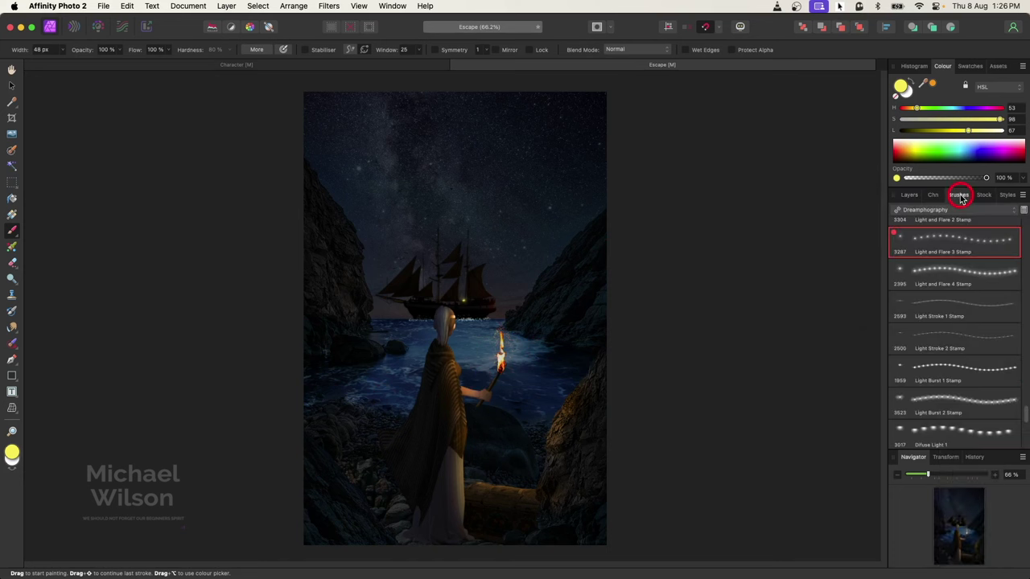
{"action": "left_click", "coordinate": [942, 210]}
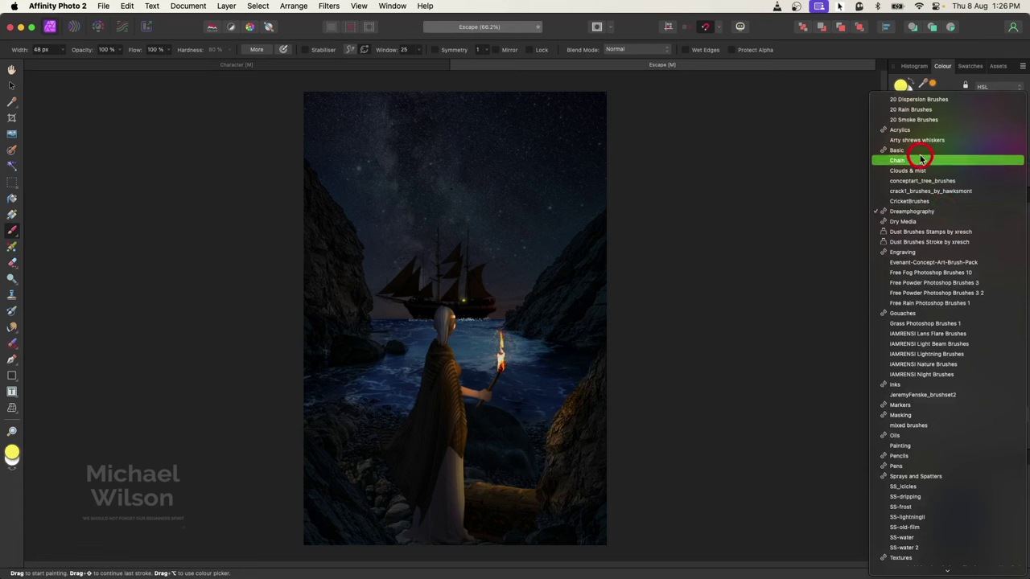
{"action": "left_click", "coordinate": [923, 153]}
{"action": "left_click", "coordinate": [965, 265]}
{"action": "left_click", "coordinate": [909, 194]}
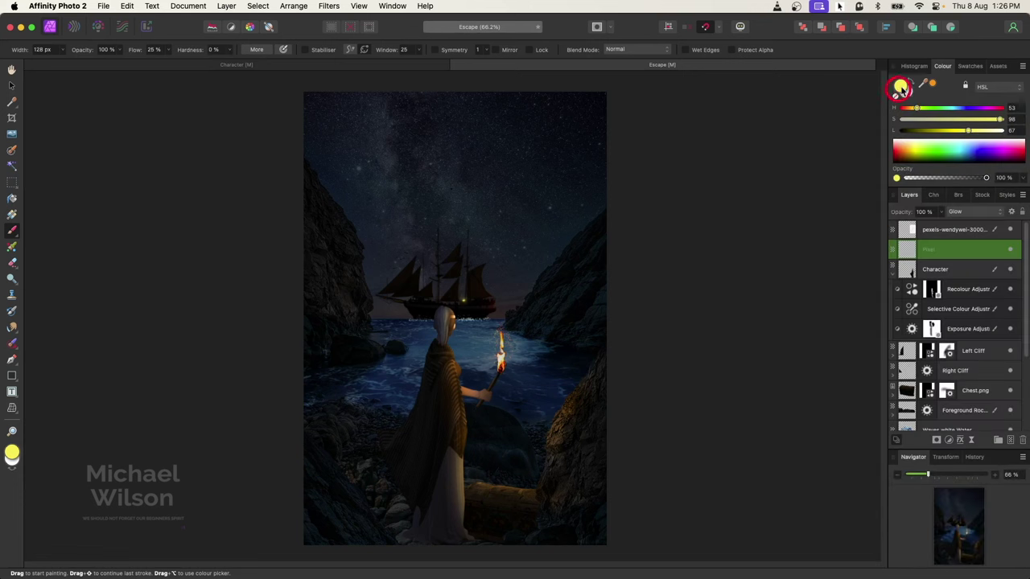
Set the brush colour to a deep orange with hue 24, saturation 96 and lightness 53.
{"action": "left_click_drag", "start_coordinate": [935, 86], "coordinate": [904, 85]}
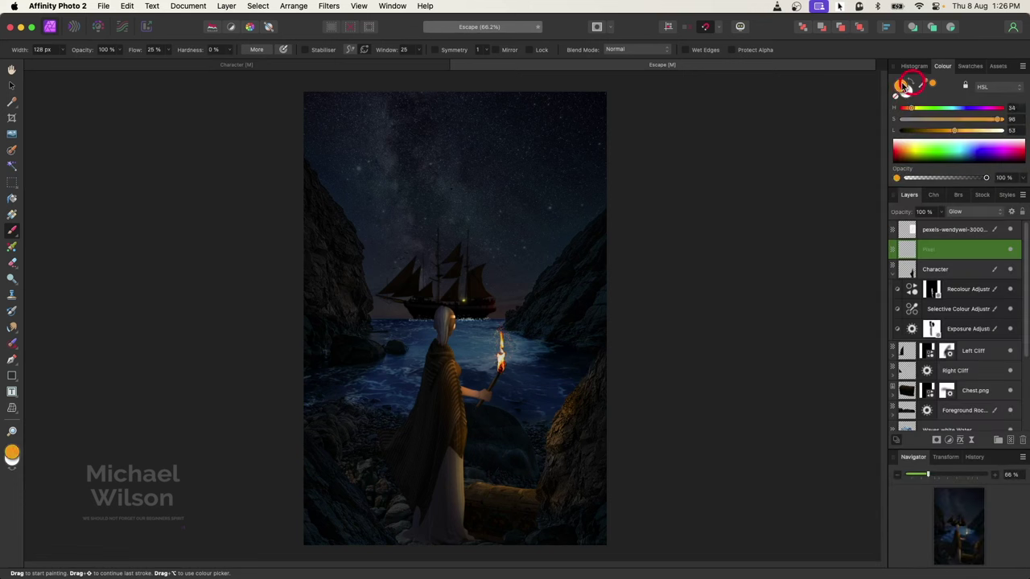
{"action": "double_click", "coordinate": [899, 87]}
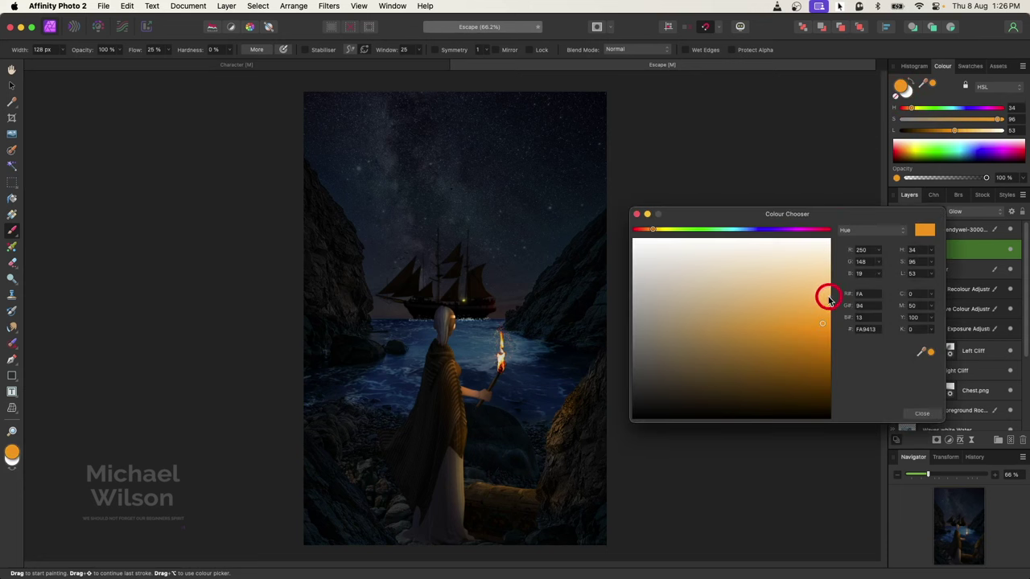
{"action": "left_click", "coordinate": [637, 214]}
Enlarge the brush to about 340 px at 11% flow and paint an orange glow around the torch flame.
{"action": "key", "text": "bracketright"}
{"action": "key", "text": "bracketright"}
{"action": "key", "text": "bracketright"}
{"action": "key", "text": "bracketright"}
{"action": "key", "text": "bracketright"}
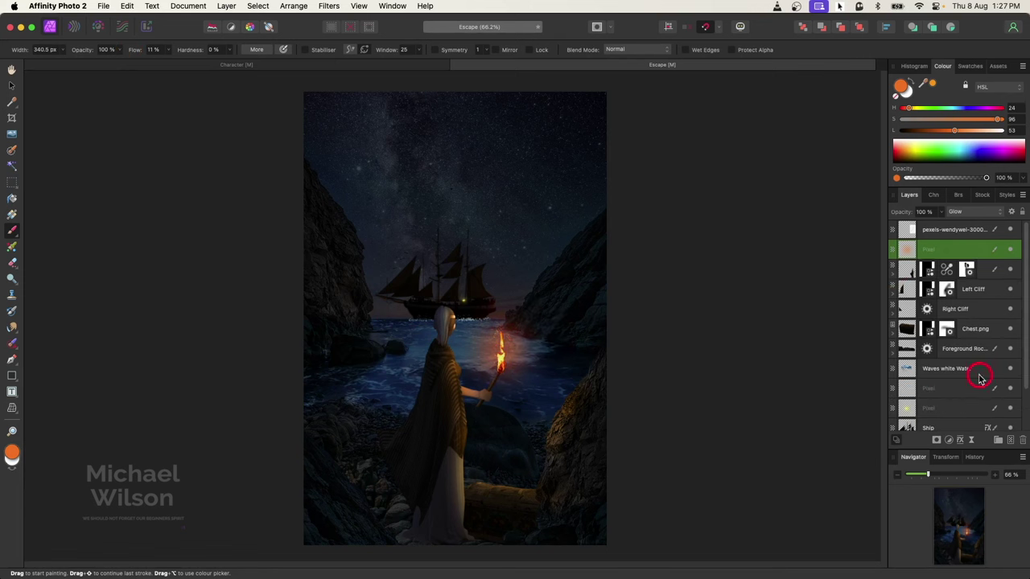
Add an Exposure adjustment of -8.09 directly above the foreground rocks layer and invert its mask to black.
{"action": "left_click", "coordinate": [908, 351]}
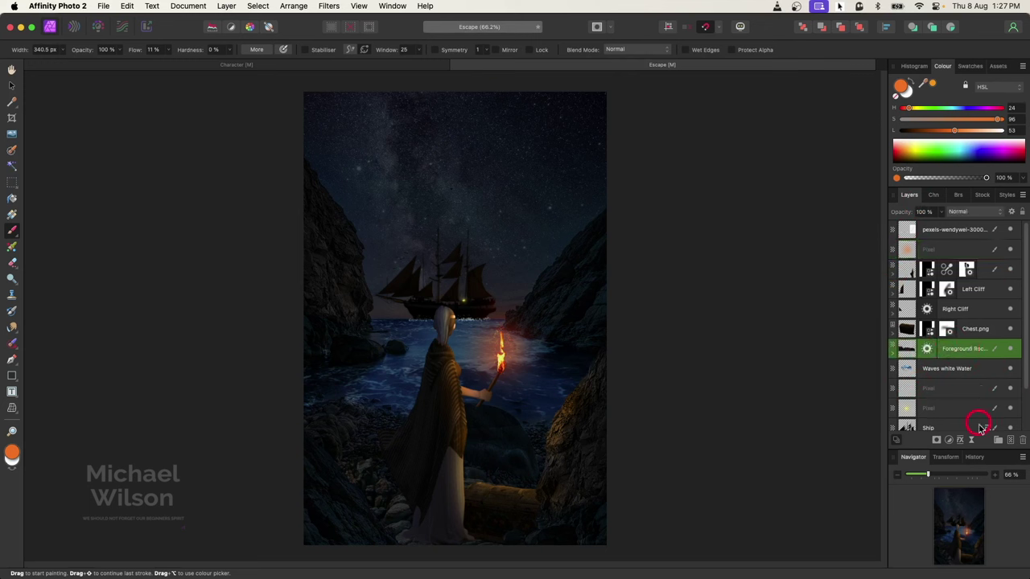
{"action": "left_click", "coordinate": [947, 442]}
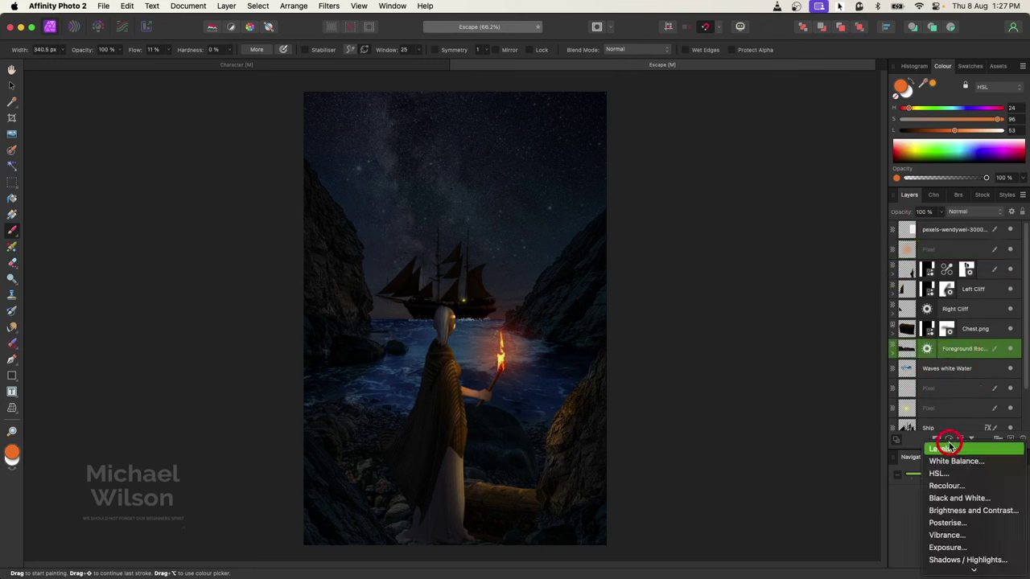
{"action": "left_click", "coordinate": [949, 549]}
{"action": "left_click", "coordinate": [910, 352]}
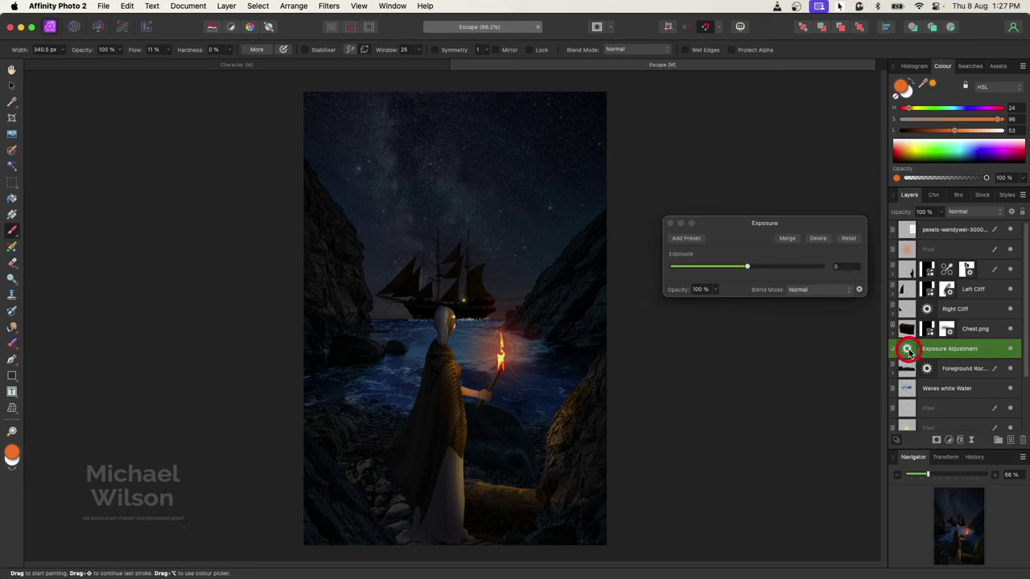
{"action": "left_click_drag", "start_coordinate": [748, 268], "coordinate": [696, 268]}
{"action": "left_click", "coordinate": [909, 350]}
{"action": "key", "text": "super+i"}
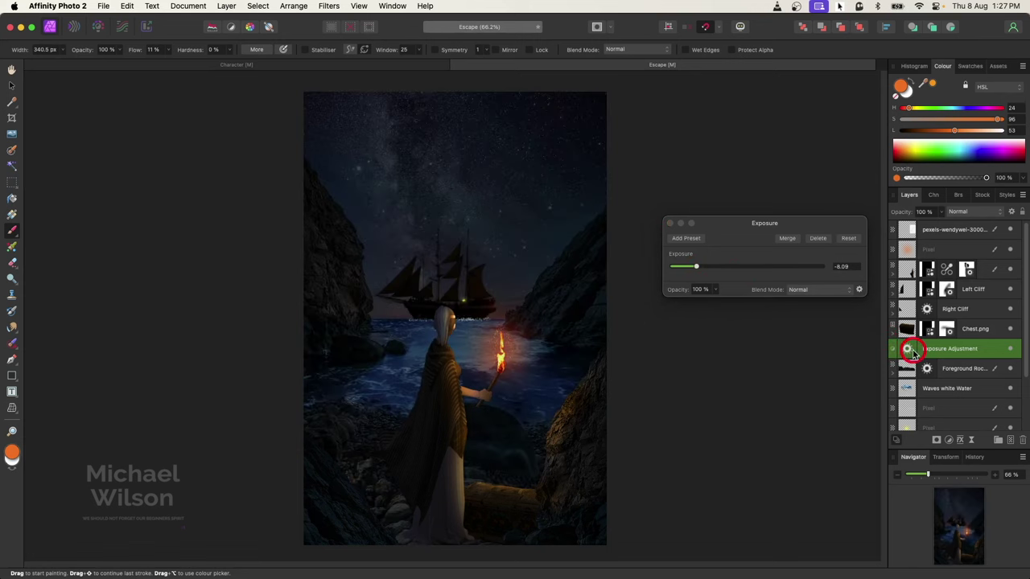
Paint white on the Exposure adjustment's mask to darken the ground beneath the figure and around the chest.
{"action": "left_click", "coordinate": [907, 88]}
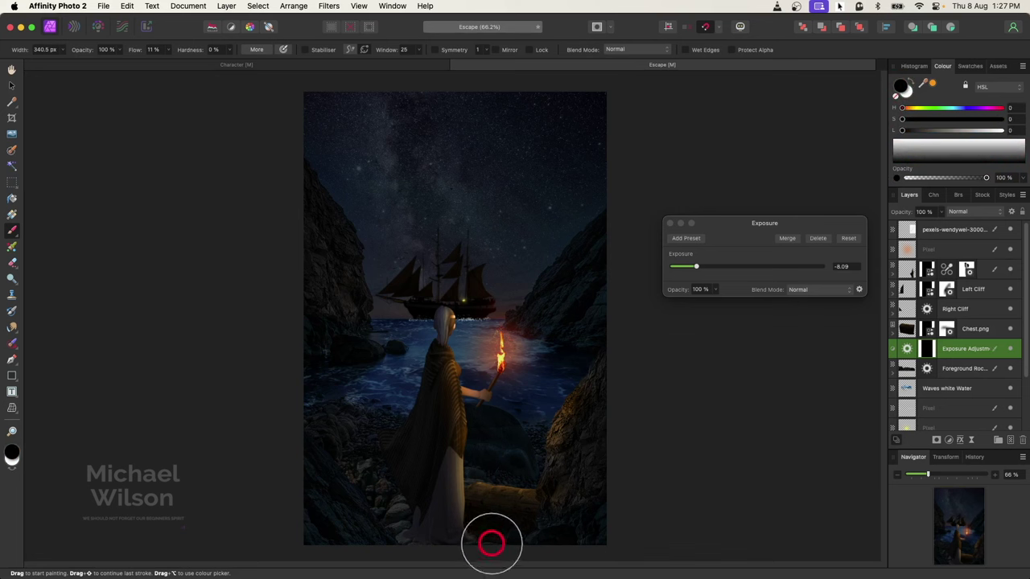
{"action": "key", "text": "x"}
{"action": "mouse_move", "coordinate": [498, 543]}
{"action": "left_mouse_down"}
{"action": "mouse_move", "coordinate": [409, 536]}
{"action": "mouse_move", "coordinate": [515, 541]}
{"action": "mouse_move", "coordinate": [410, 545]}
{"action": "mouse_move", "coordinate": [395, 531]}
{"action": "mouse_move", "coordinate": [391, 545]}
{"action": "mouse_move", "coordinate": [426, 536]}
{"action": "mouse_move", "coordinate": [38, 80]}
{"action": "left_mouse_up"}
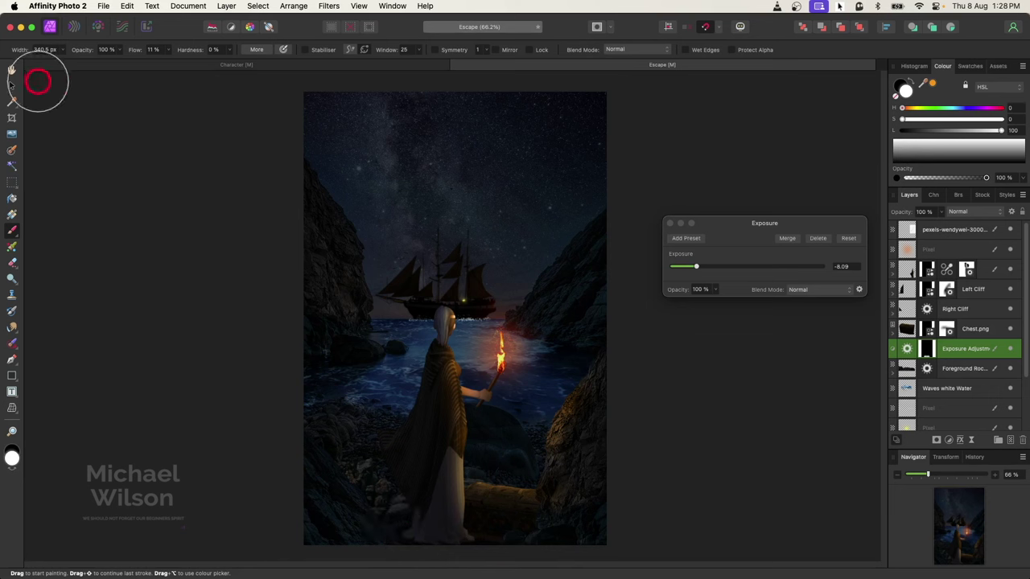
{"action": "left_click", "coordinate": [670, 224]}
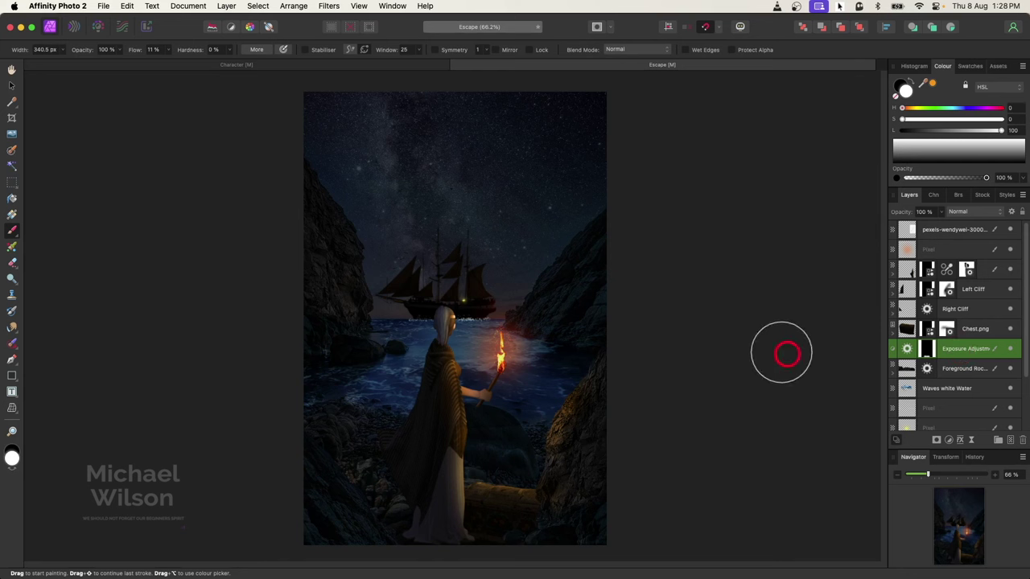
Merge all visible layers into a new pixel layer at the top of the layer stack.
{"action": "left_click", "coordinate": [946, 232]}
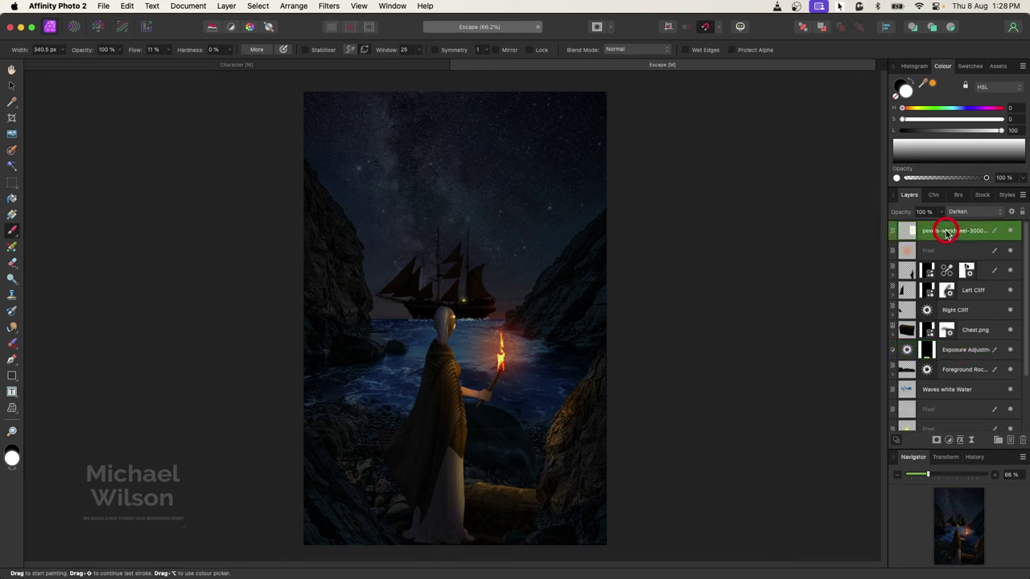
{"action": "right_click", "coordinate": [946, 232]}
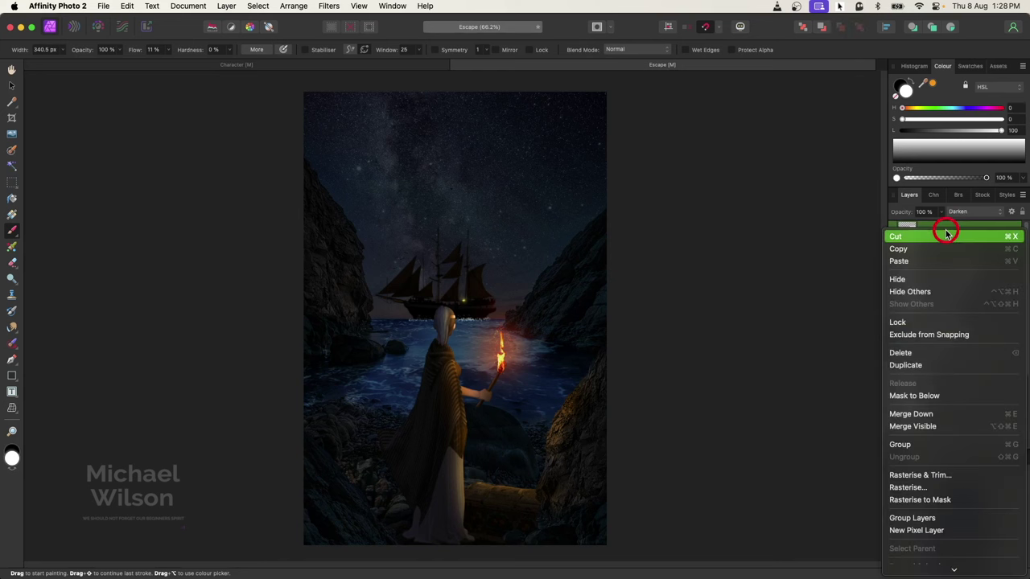
{"action": "left_click", "coordinate": [921, 426]}
{"action": "key", "text": "h"}
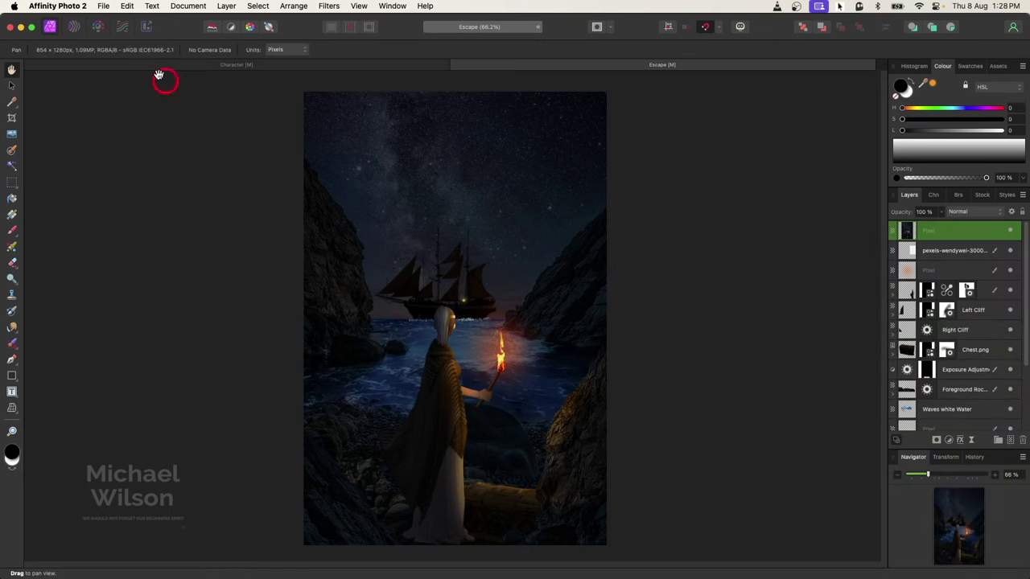
Tone map the merged layer with 5% tone compression and 13% local contrast.
{"action": "left_click", "coordinate": [121, 26]}
{"action": "left_click", "coordinate": [105, 338]}
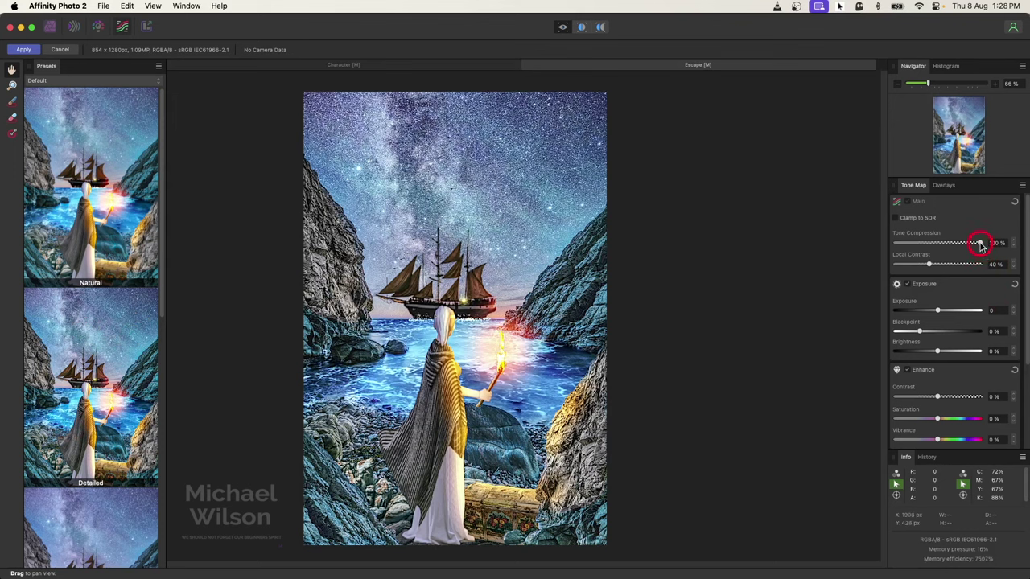
{"action": "left_click_drag", "start_coordinate": [980, 244], "coordinate": [910, 246]}
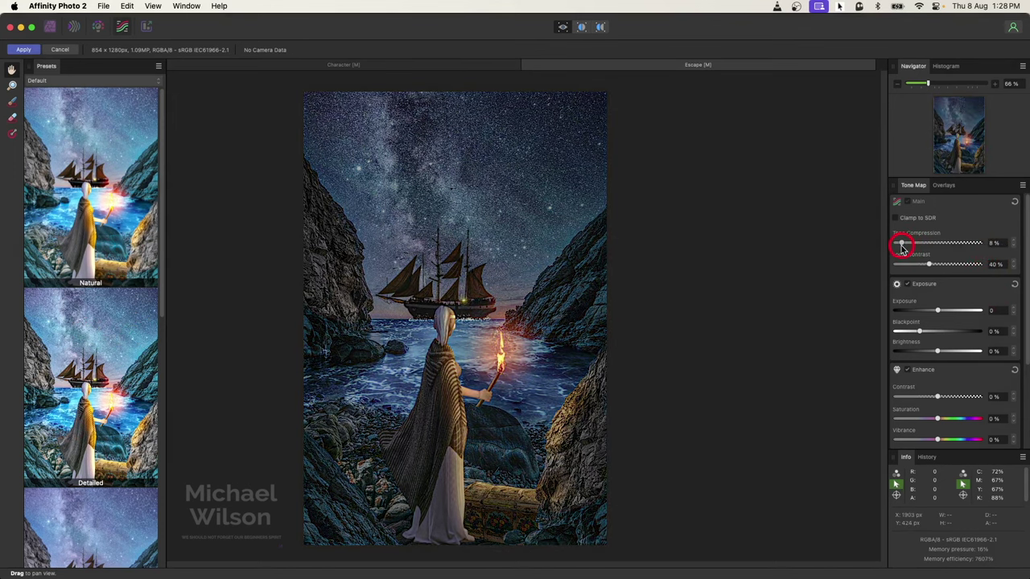
{"action": "left_click_drag", "start_coordinate": [901, 248], "coordinate": [899, 245]}
{"action": "left_click_drag", "start_coordinate": [930, 265], "coordinate": [922, 267]}
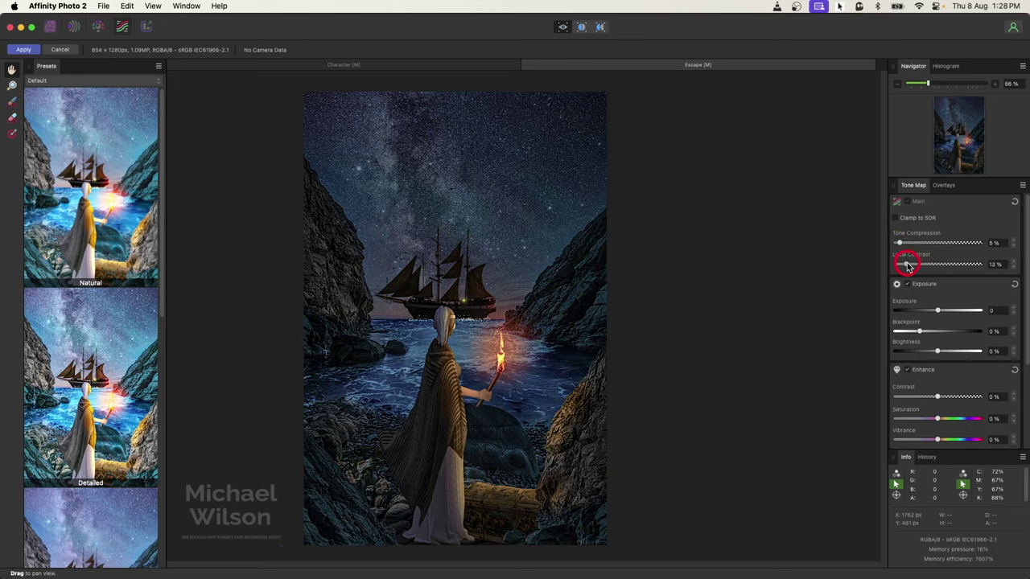
Set vibrance to 50% and detail refinement to 50% radius and 51% amount, darken with Curves, and apply the tone mapping.
{"action": "scroll", "coordinate": [945, 325], "scroll_direction": "down", "scroll_amount": 5}
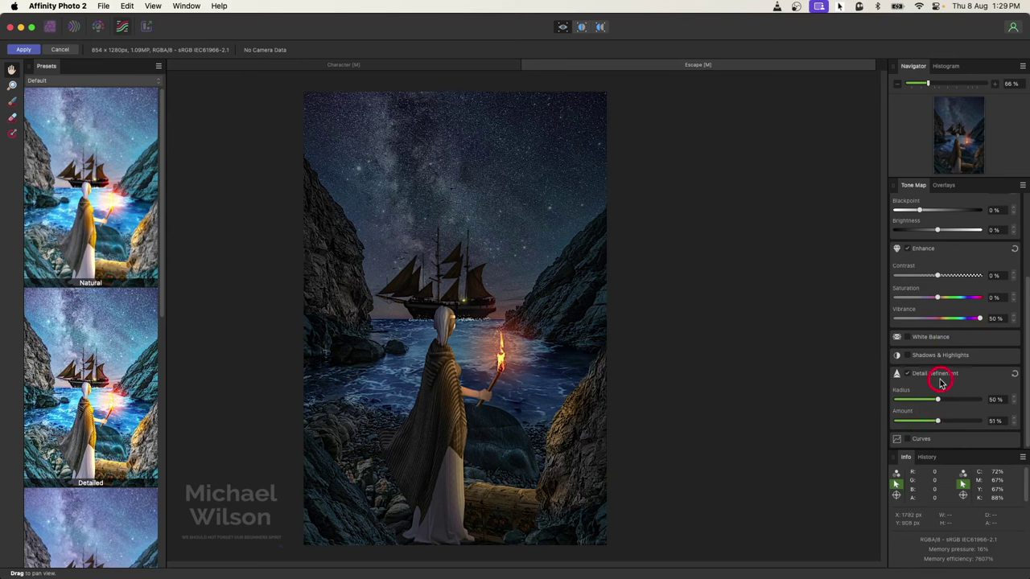
{"action": "left_click", "coordinate": [908, 439]}
{"action": "left_click_drag", "start_coordinate": [951, 362], "coordinate": [959, 369]}
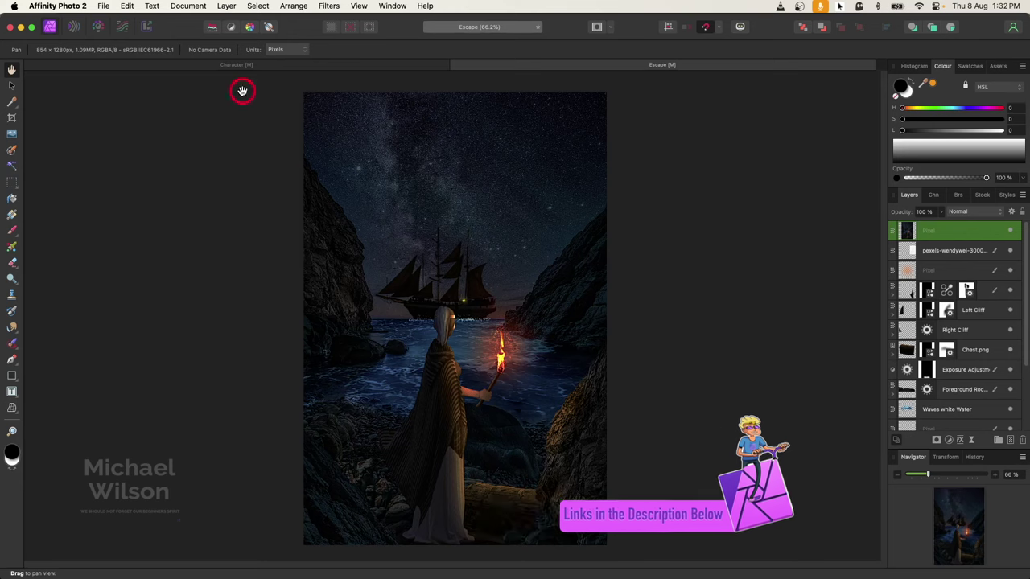
{"action": "left_click", "coordinate": [292, 65]}
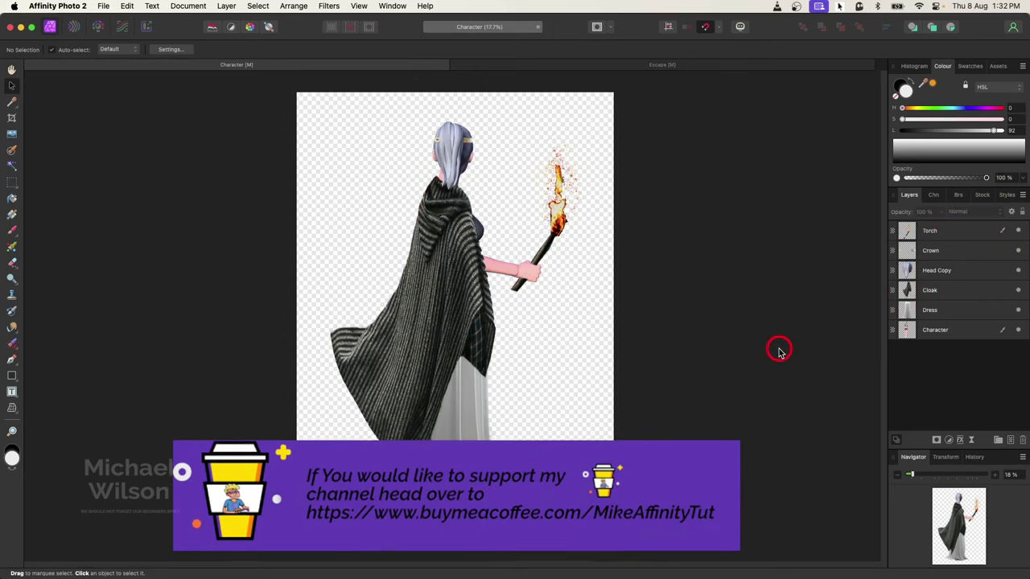
{"action": "left_click", "coordinate": [558, 64]}
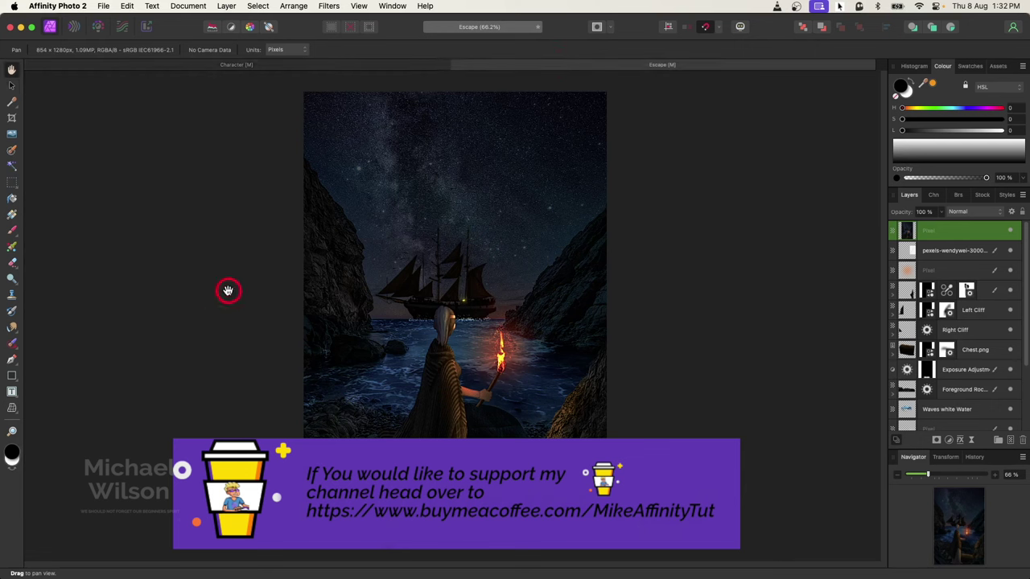